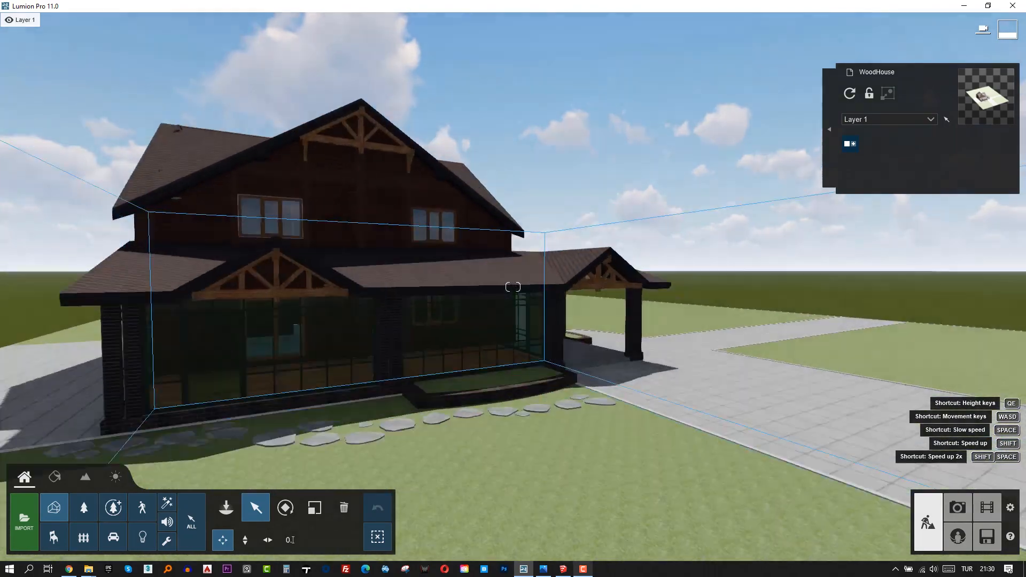
# Step: Frame the whole house from a distance across the lawn and save that view as the first photo in Photo mode
pyautogui.press('s')
pyautogui.press('s')
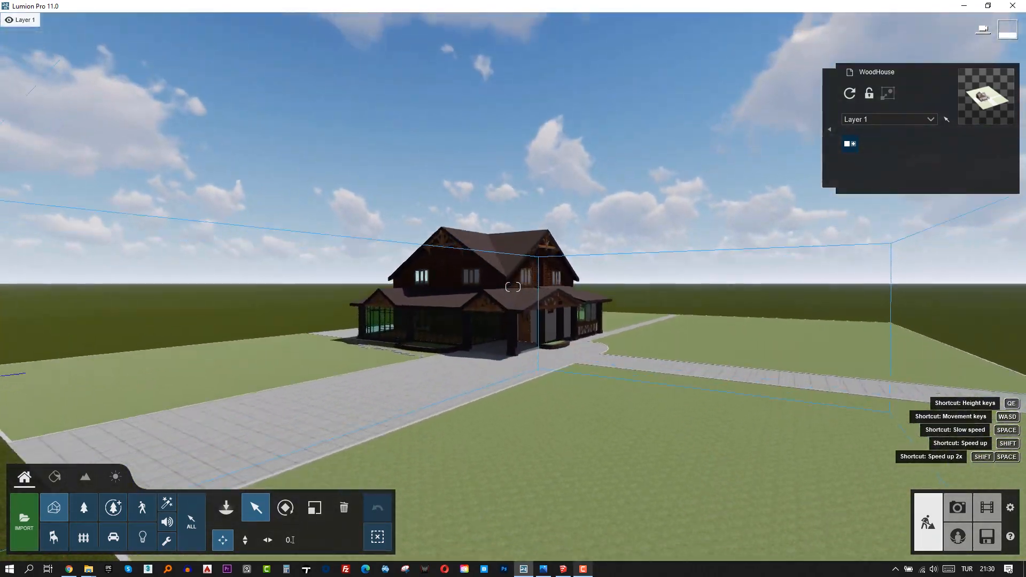
pyautogui.press('e')
pyautogui.press('w')
pyautogui.moveTo(414, 280)
pyautogui.mouseDown(button='right')
pyautogui.moveTo(415, 257)
pyautogui.moveTo(417, 266)
pyautogui.mouseUp(button='right')
pyautogui.click(958, 508)
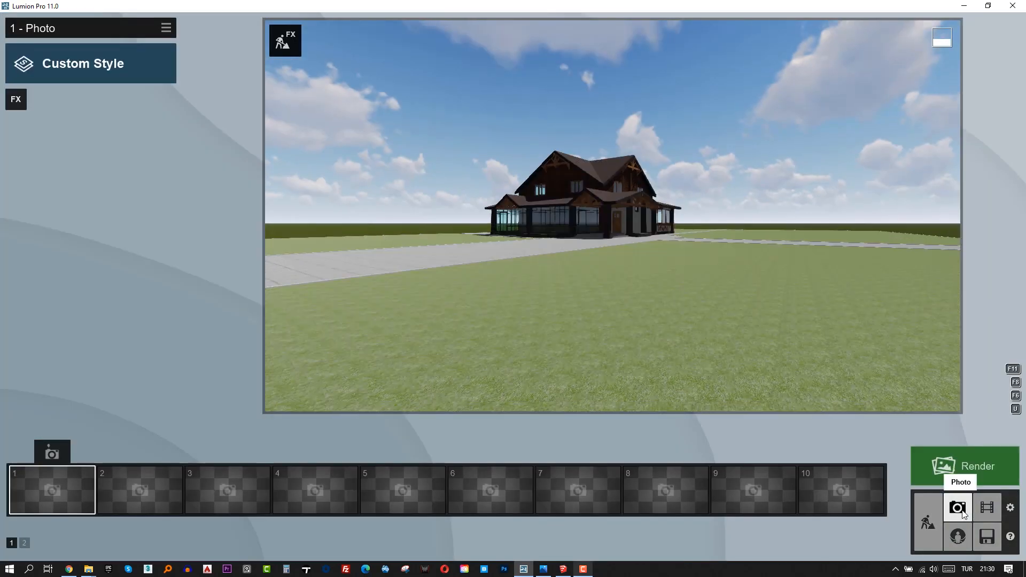
pyautogui.click(52, 454)
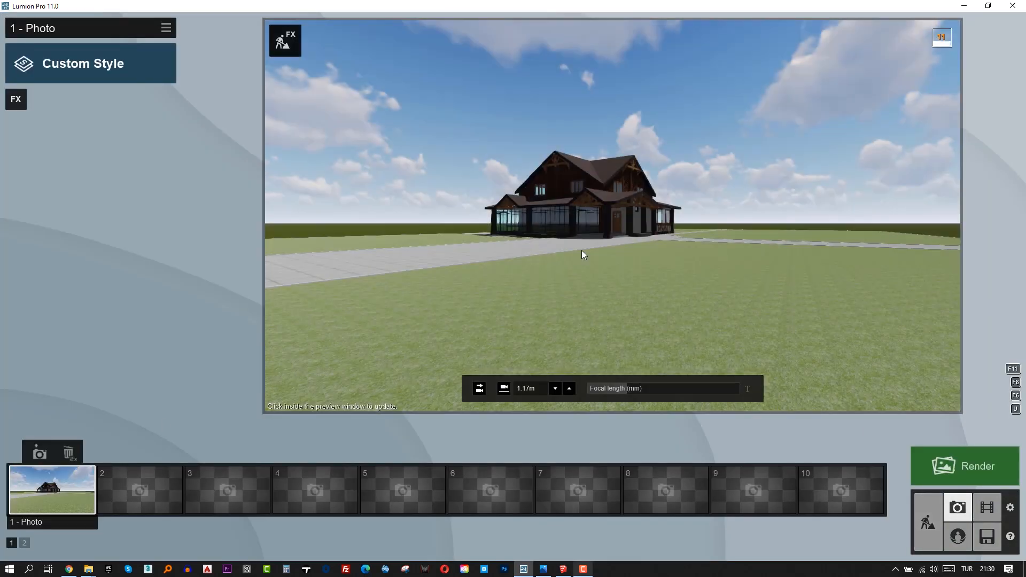
# Step: Reframe the first photo at a 1.60 m eye level, adjust the focal length so the house appears larger, and update the saved view
pyautogui.moveTo(577, 254); pyautogui.dragTo(609, 255, button='right')
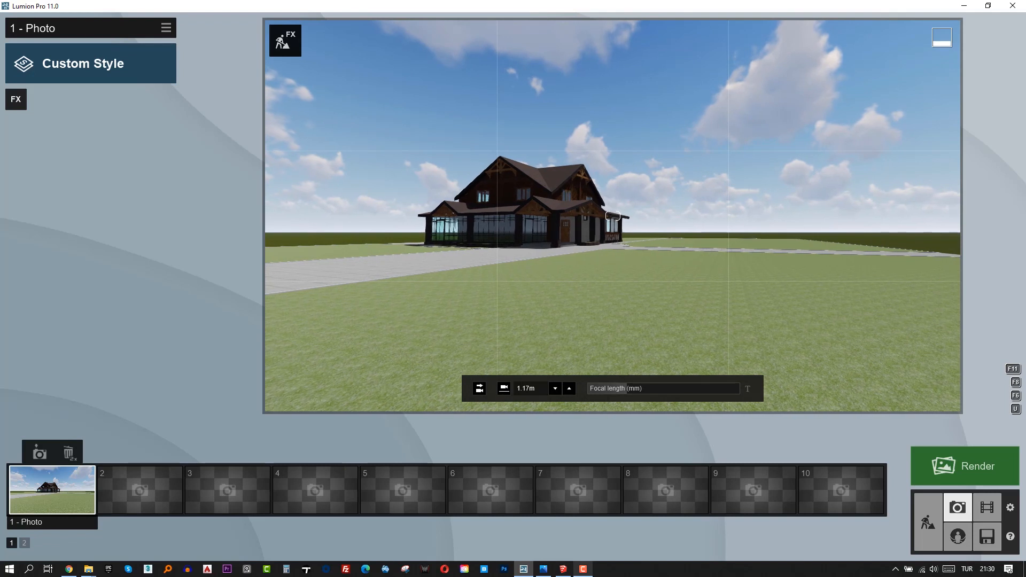
pyautogui.click(480, 388)
pyautogui.click(38, 452)
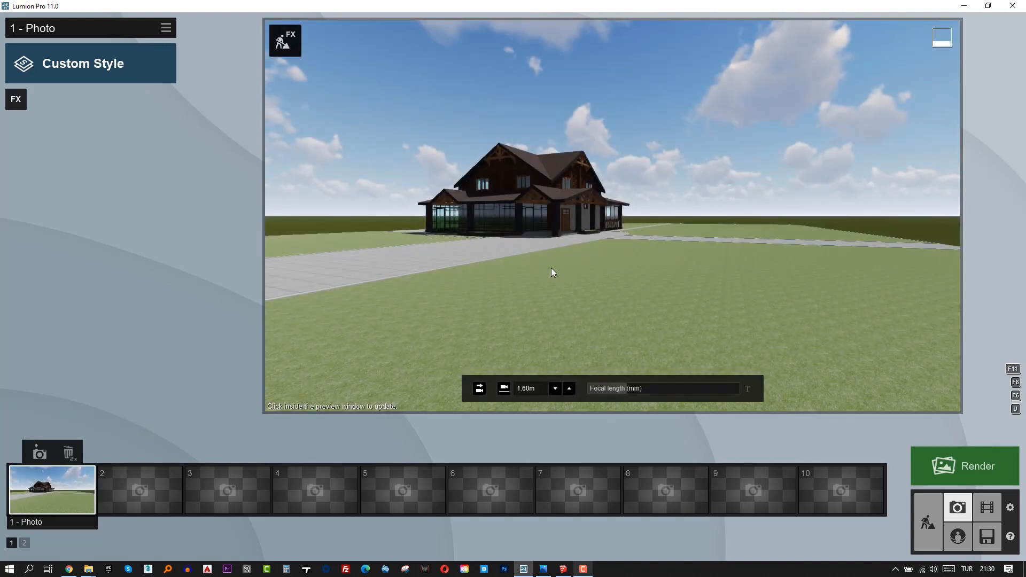
pyautogui.moveTo(653, 390); pyautogui.dragTo(638, 391)
pyautogui.moveTo(626, 299)
pyautogui.mouseDown(button='right')
pyautogui.moveTo(588, 292)
pyautogui.moveTo(610, 288)
pyautogui.mouseUp(button='right')
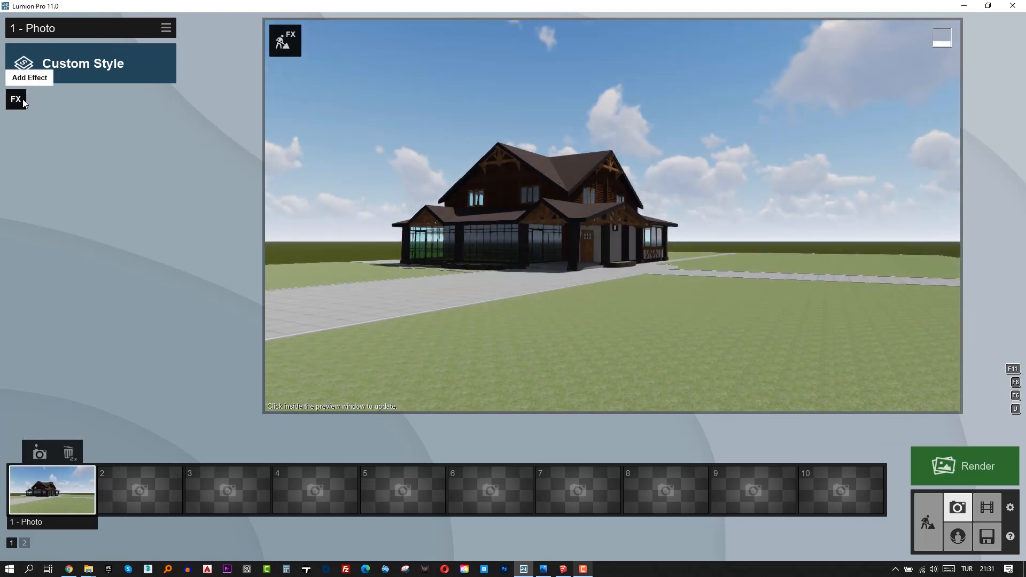
# Step: Add the 2-Point Perspective effect to the photo and apply the Realistic style
pyautogui.click(16, 99)
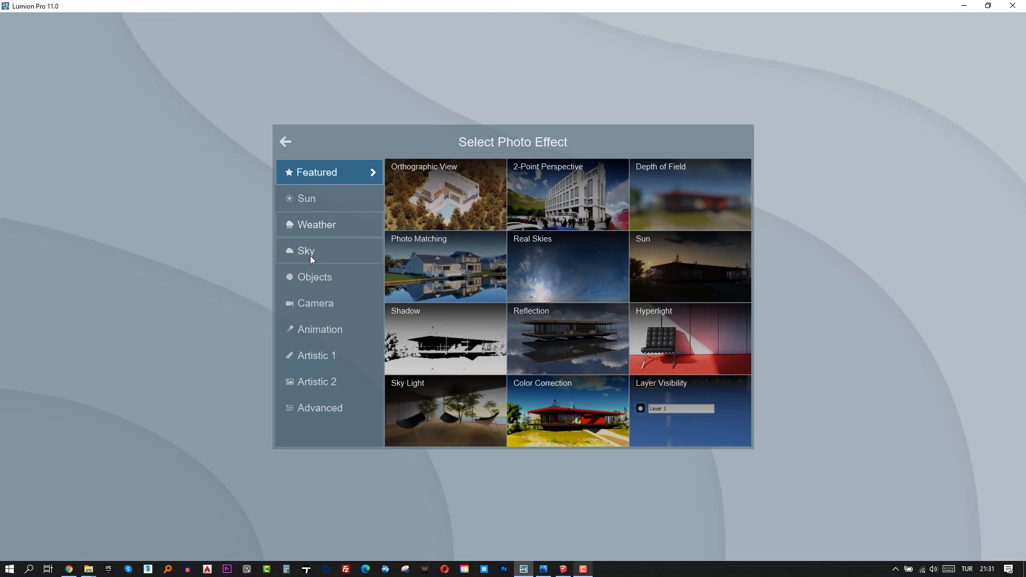
pyautogui.click(323, 303)
pyautogui.click(447, 268)
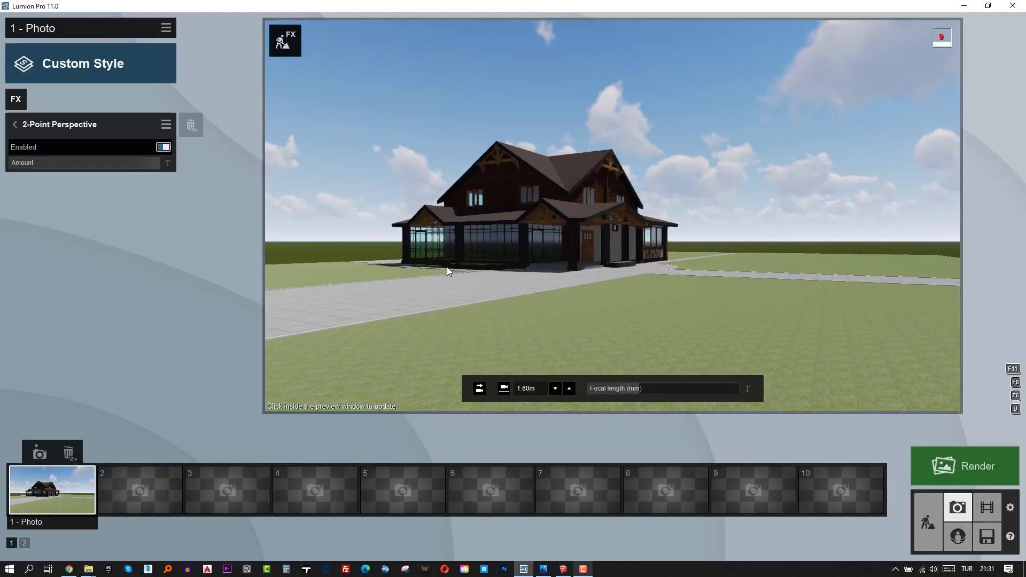
pyautogui.click(128, 72)
pyautogui.click(504, 196)
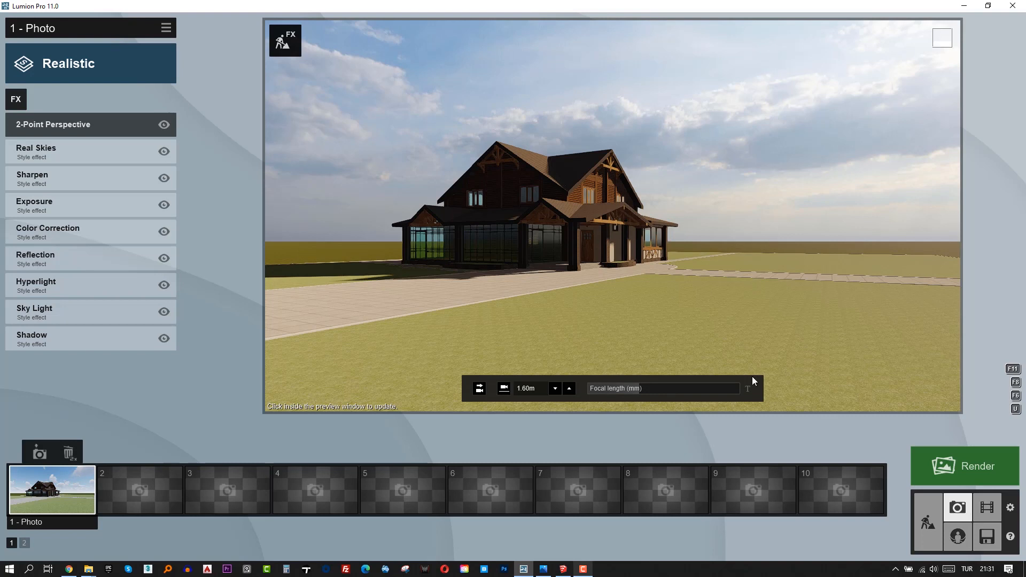
# Step: Assign the Row Grass 03 3D grass material to the model's lawn and save the material change
pyautogui.click(928, 523)
pyautogui.click(55, 477)
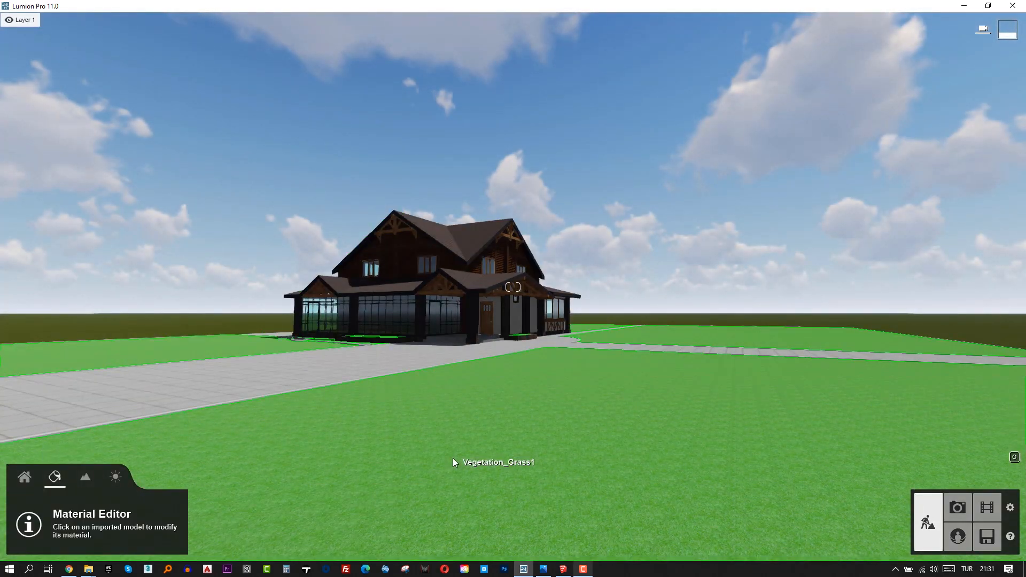
pyautogui.click(453, 459)
pyautogui.click(25, 201)
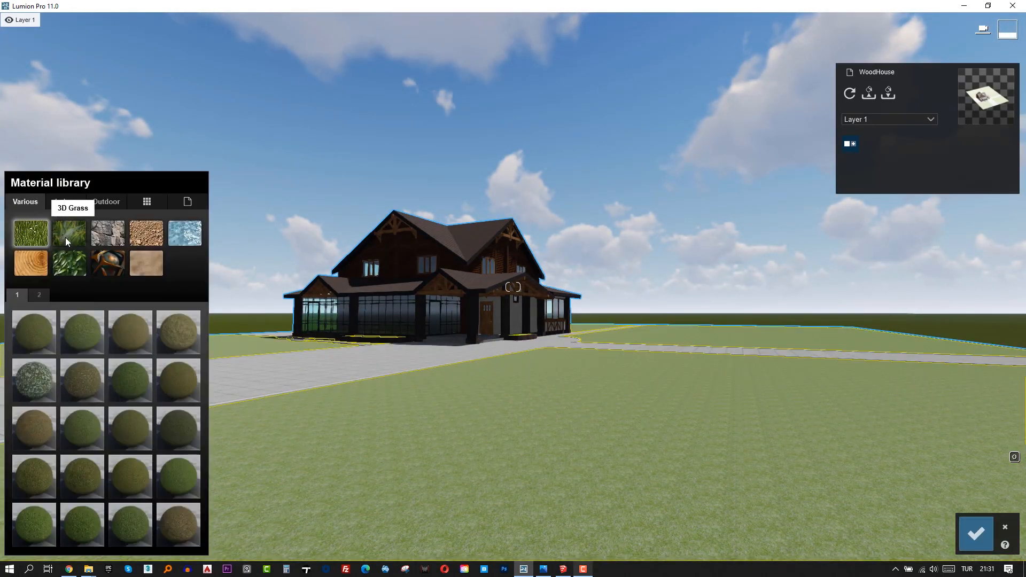
pyautogui.click(66, 238)
pyautogui.click(180, 431)
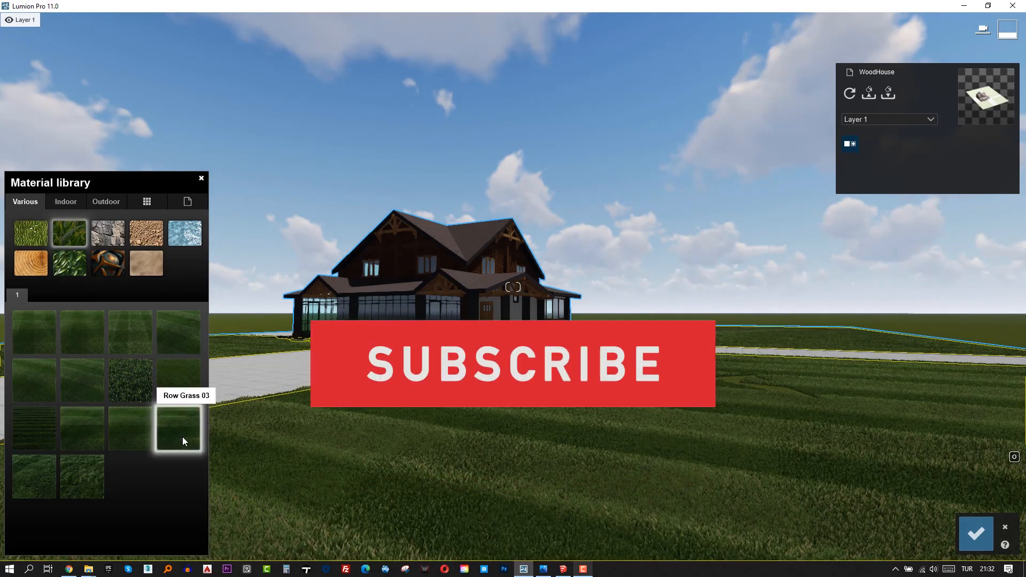
pyautogui.click(976, 533)
# Step: Render the current photo at 1920x1080 as a JPG with the new lawn
pyautogui.click(958, 508)
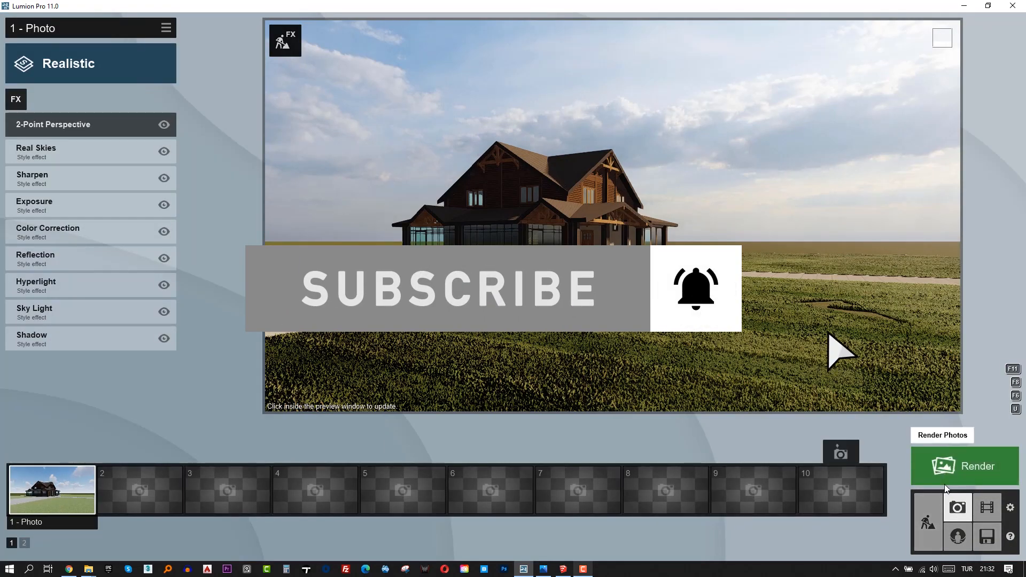
pyautogui.click(959, 467)
pyautogui.click(454, 428)
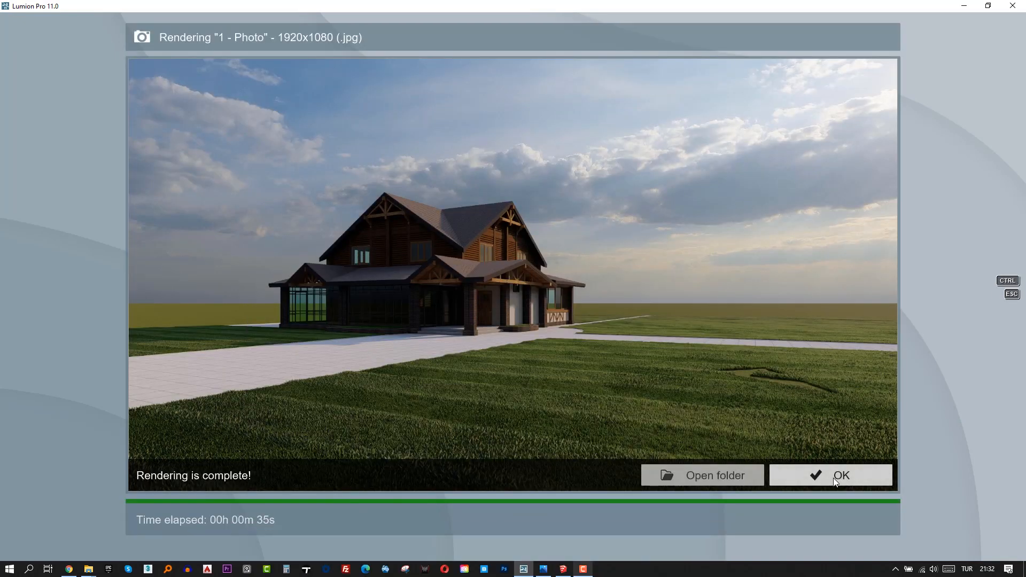
pyautogui.click(836, 481)
# Step: Change the heading of the photo's Real Skies effect so that sunlight falls on the front of the house
pyautogui.click(928, 520)
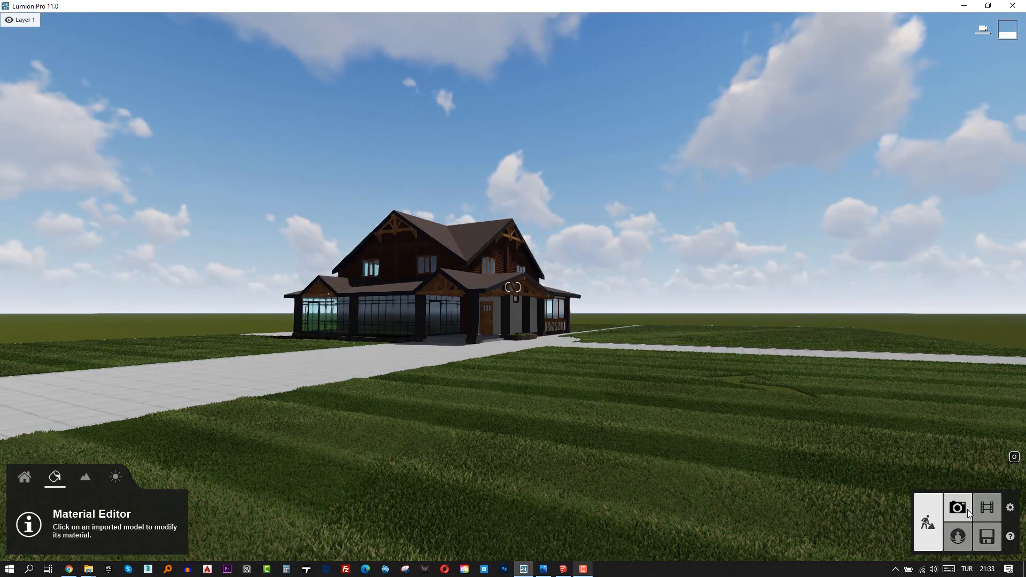
pyautogui.click(968, 509)
pyautogui.click(120, 149)
pyautogui.moveTo(107, 187); pyautogui.dragTo(148, 187)
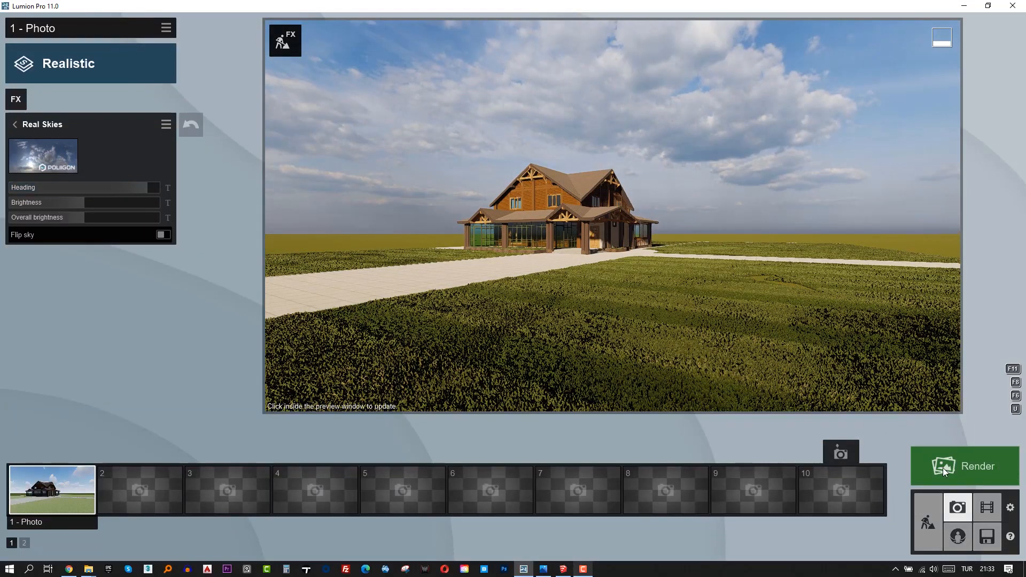
# Step: Render the photo again at 1920x1080 with the adjusted sky heading
pyautogui.click(943, 468)
pyautogui.click(480, 382)
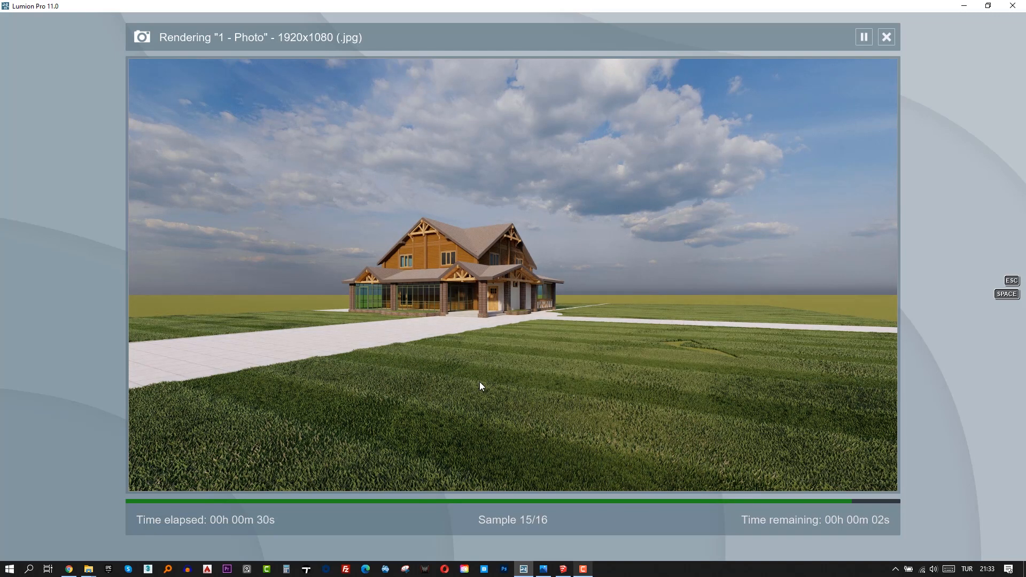
pyautogui.click(813, 470)
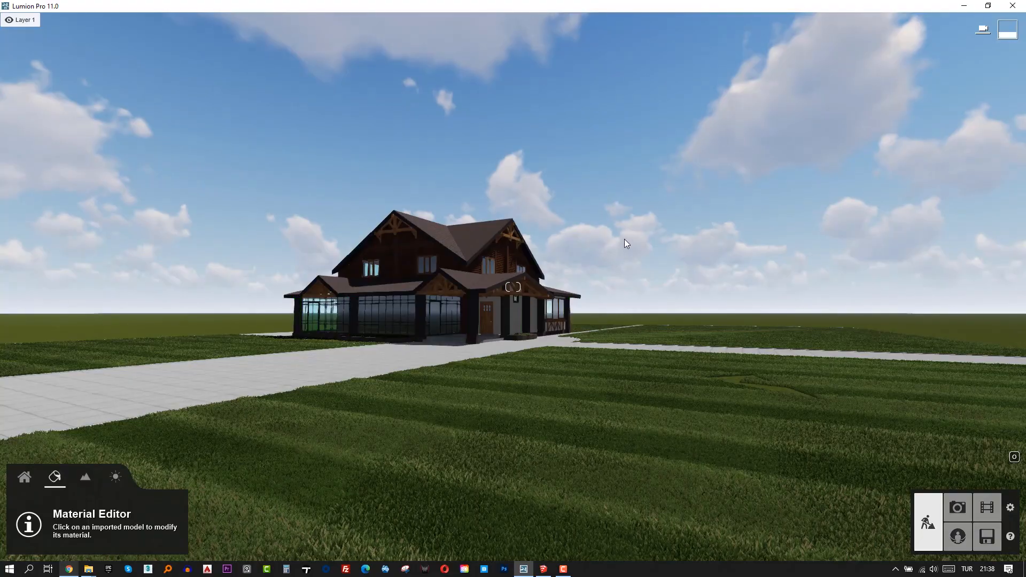
# Step: Replace the driveway's tiled surface with a gray Poliigon stone paving from the outdoor stone materials
pyautogui.press('w')
pyautogui.moveTo(625, 239); pyautogui.dragTo(601, 299, button='right')
pyautogui.click(549, 285)
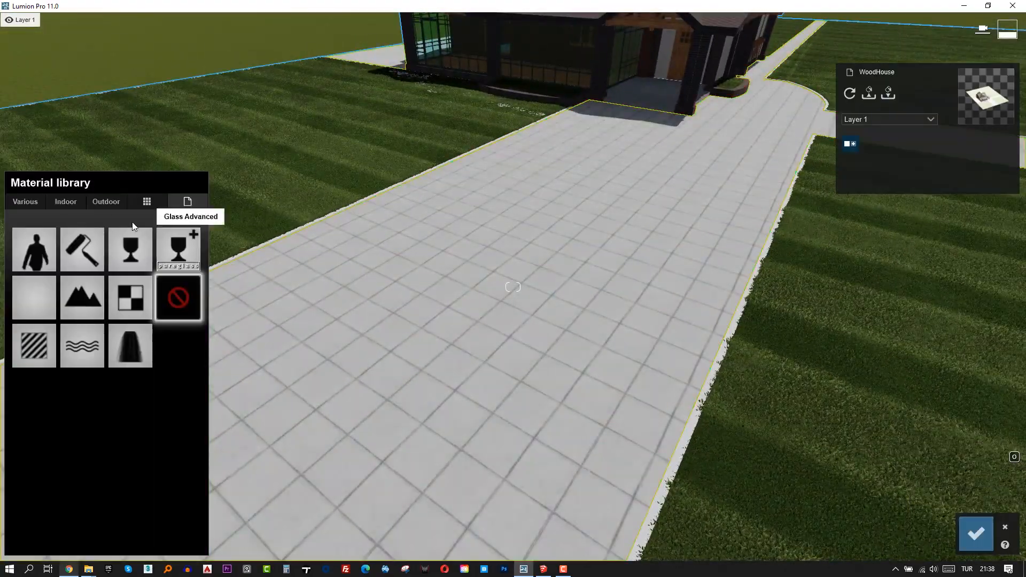
pyautogui.click(107, 204)
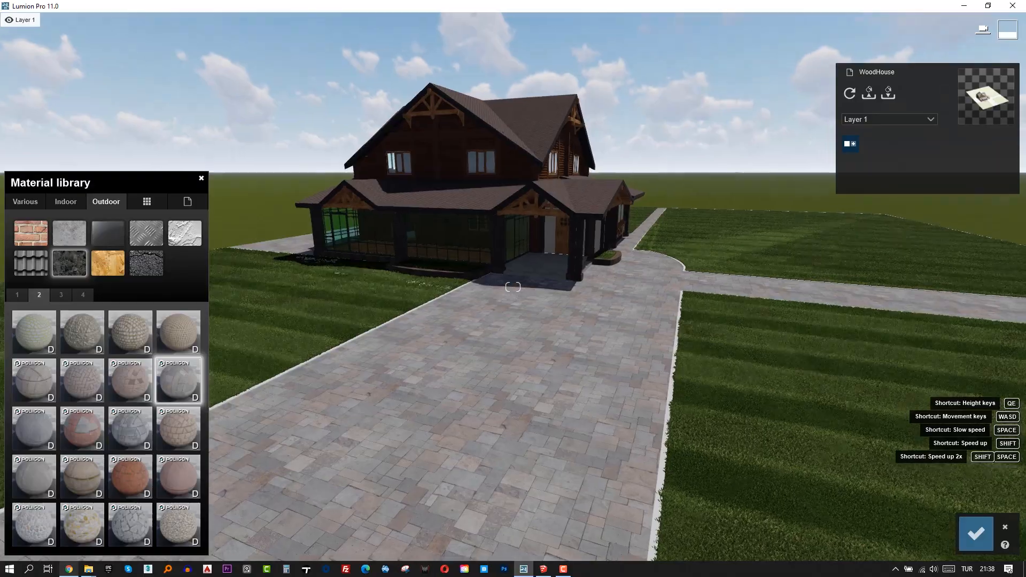
# Step: Replace the tinted glass of the house's windows with the clear, colorless pureglass from the indoor glass materials
pyautogui.press('w')
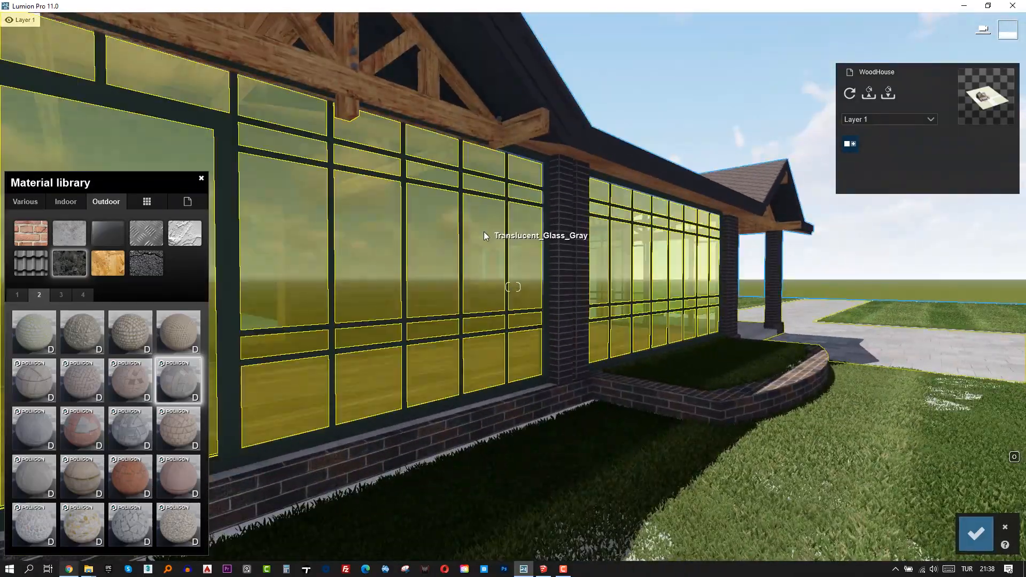
pyautogui.click(484, 232)
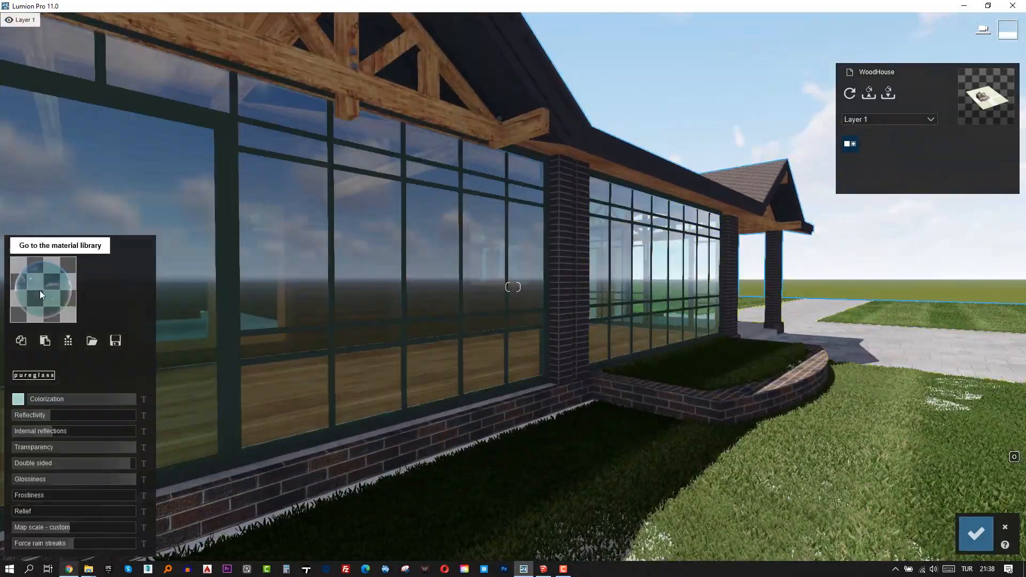
pyautogui.click(39, 290)
pyautogui.click(36, 337)
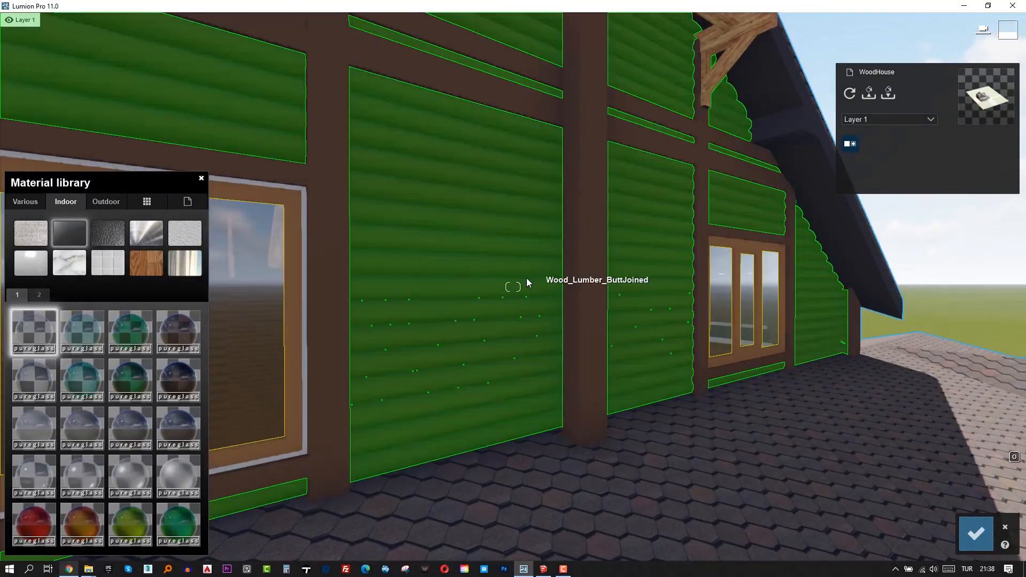
# Step: Try several outdoor wood materials on the log walls and apply the dark reddish-brown wood from the second set
pyautogui.click(521, 282)
pyautogui.click(102, 202)
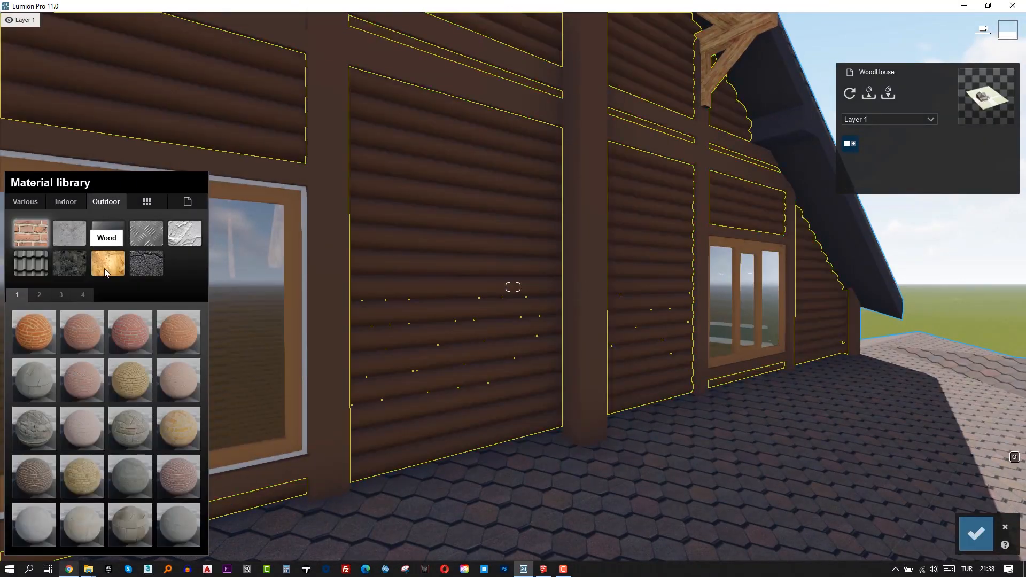
pyautogui.click(120, 329)
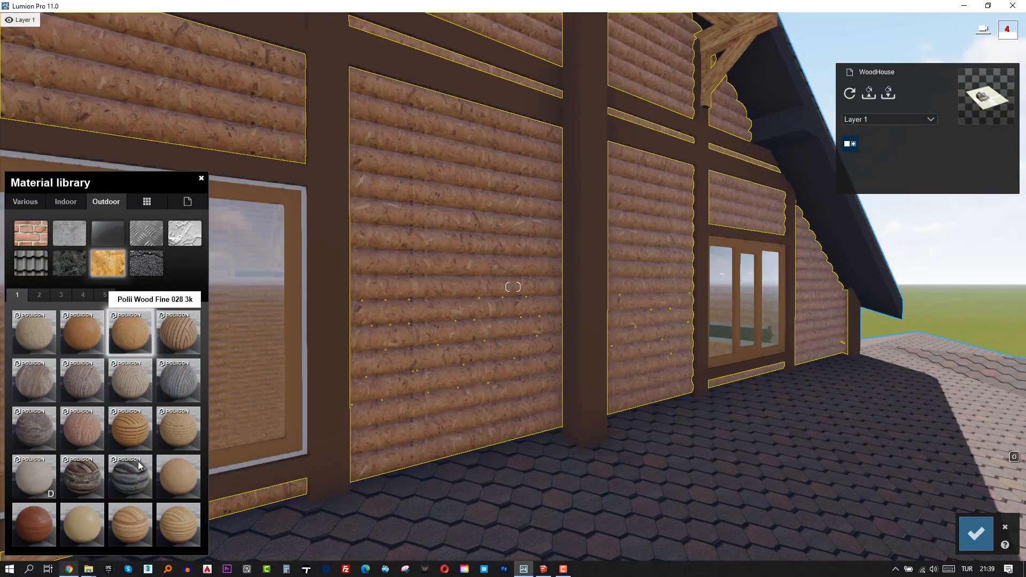
pyautogui.click(74, 328)
pyautogui.click(60, 296)
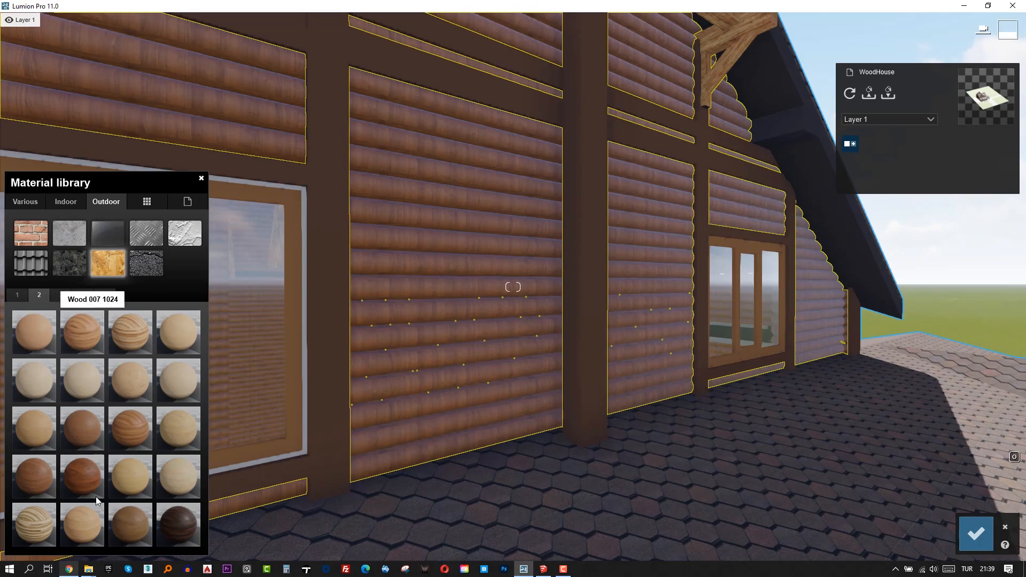
pyautogui.click(88, 467)
# Step: Apply the outdoor wood material Polii Wood Fine 022 3k to the upper-floor window frames
pyautogui.moveTo(88, 468); pyautogui.dragTo(40, 457, button='right')
pyautogui.press('s')
pyautogui.press('w')
pyautogui.moveTo(513, 287); pyautogui.dragTo(489, 292, button='right')
pyautogui.press('s')
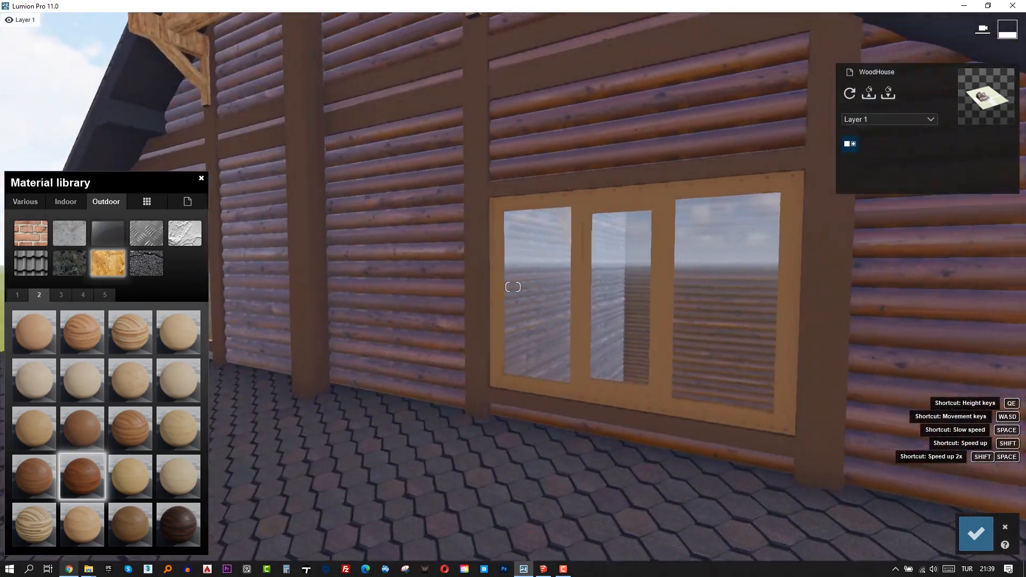
pyautogui.click(623, 297)
pyautogui.click(73, 205)
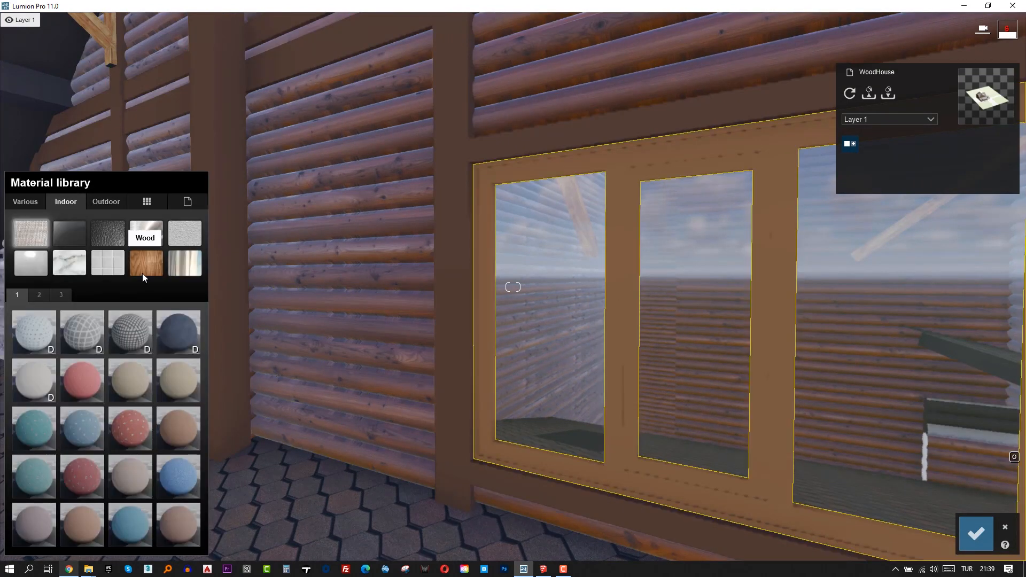
pyautogui.click(106, 202)
pyautogui.click(88, 334)
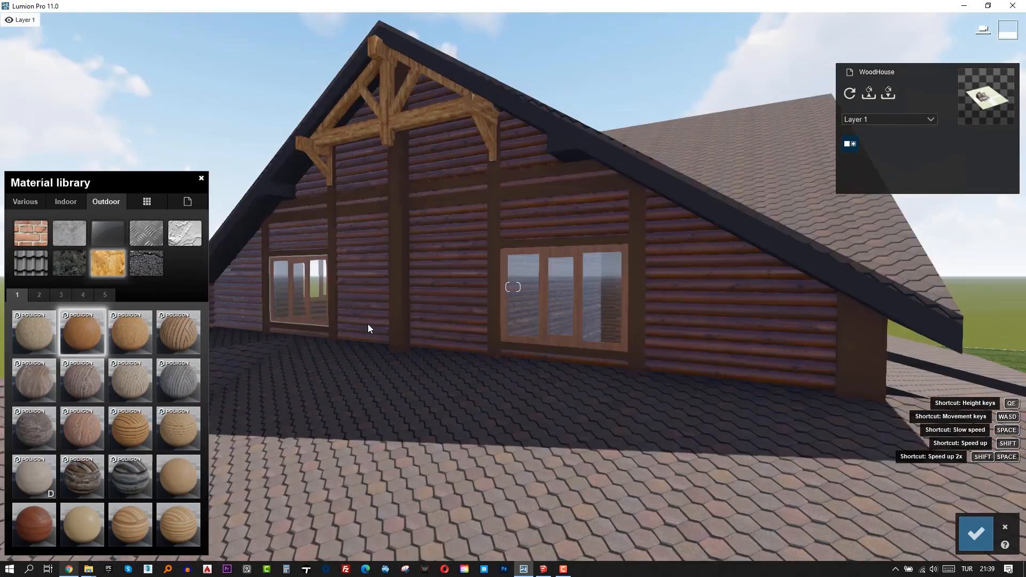
# Step: Apply Polii Wood Fine 022 3k to the dark brown timber posts, selecting the one beside the entrance door
pyautogui.press('w')
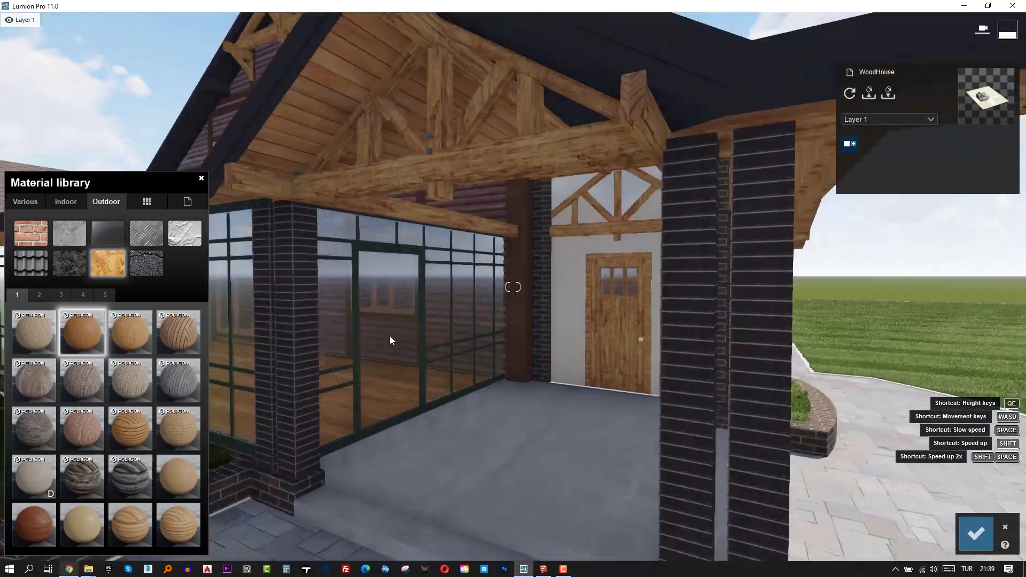
pyautogui.press('w')
pyautogui.moveTo(454, 293); pyautogui.dragTo(402, 296, button='right')
pyautogui.press('s')
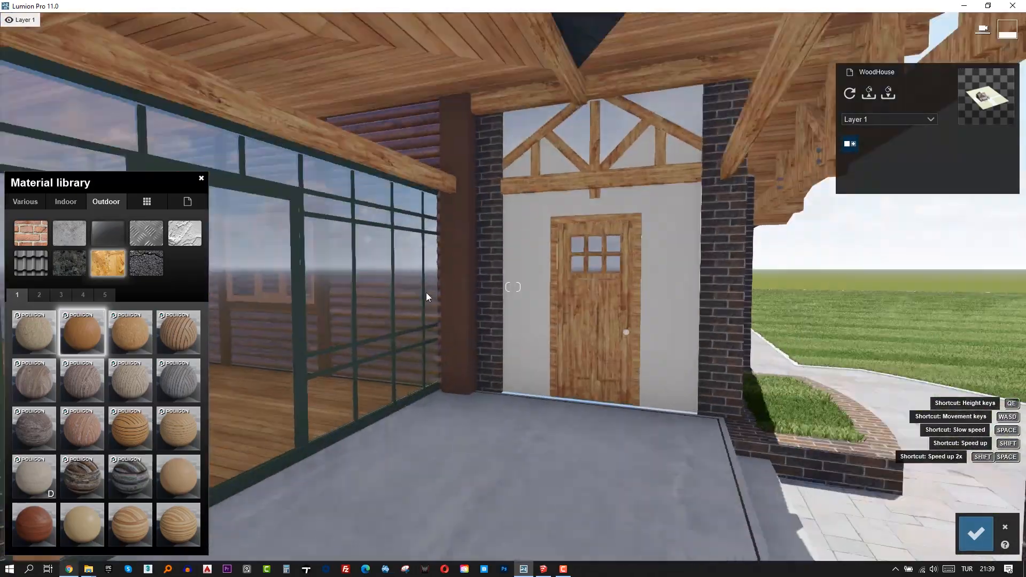
pyautogui.press('w')
pyautogui.click(424, 291)
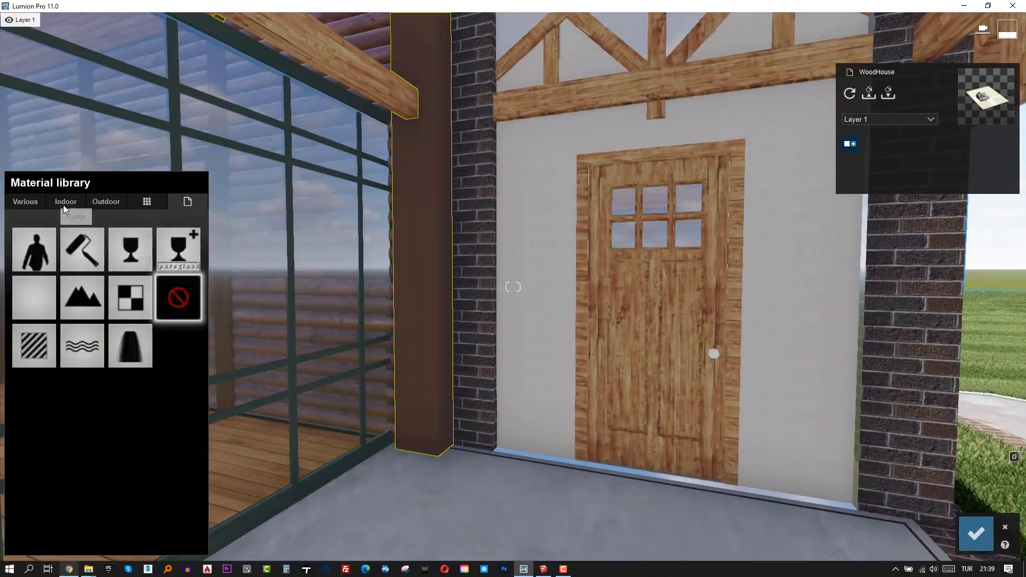
pyautogui.click(64, 204)
pyautogui.click(143, 264)
pyautogui.click(104, 202)
pyautogui.click(105, 263)
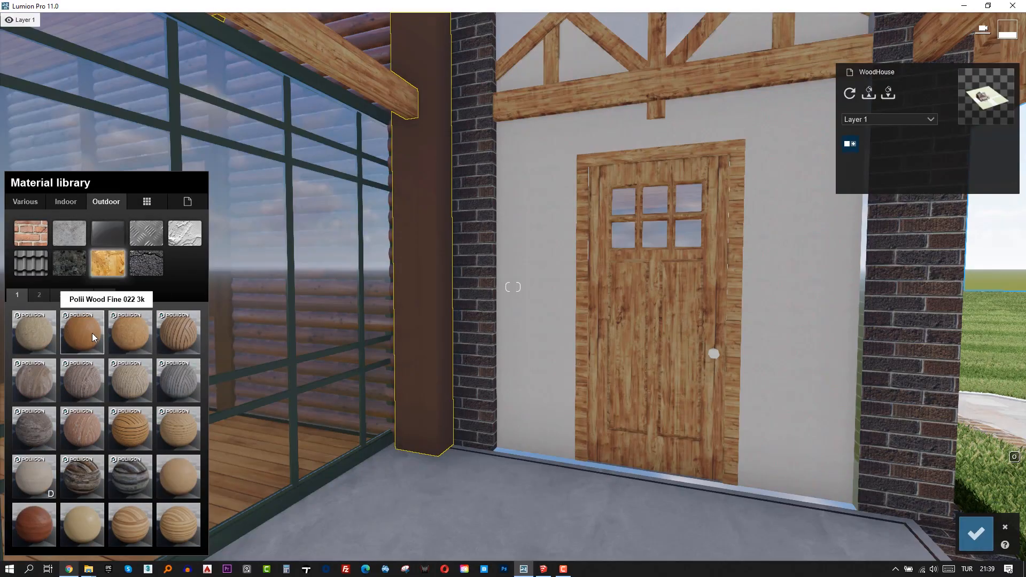
pyautogui.click(92, 332)
# Step: Place the gardenset 007 sofa 02 on the veranda floor and rotate it so its seat faces the open deck
pyautogui.press('s')
pyautogui.press('w')
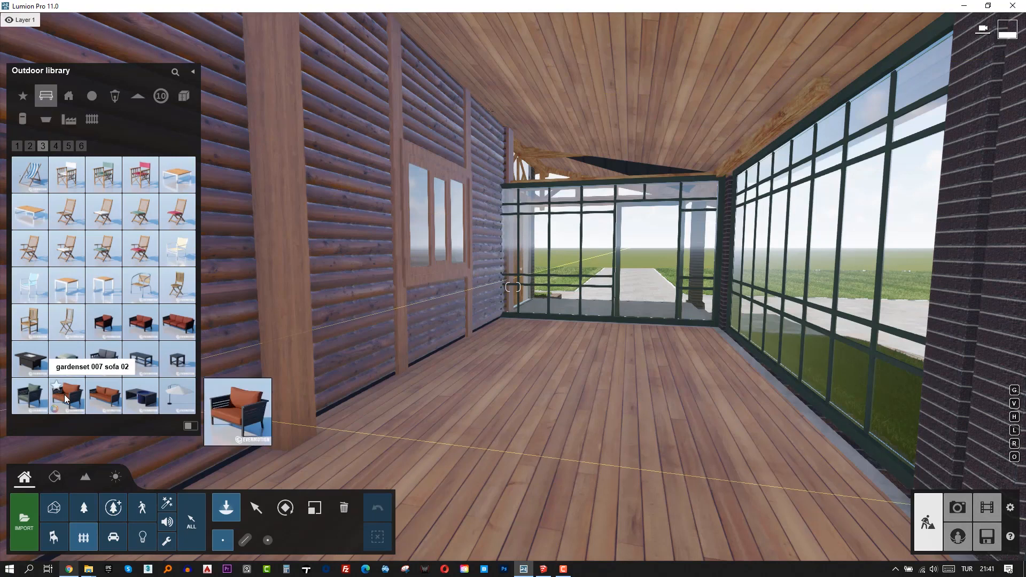
pyautogui.click(64, 395)
pyautogui.click(582, 410)
pyautogui.click(286, 508)
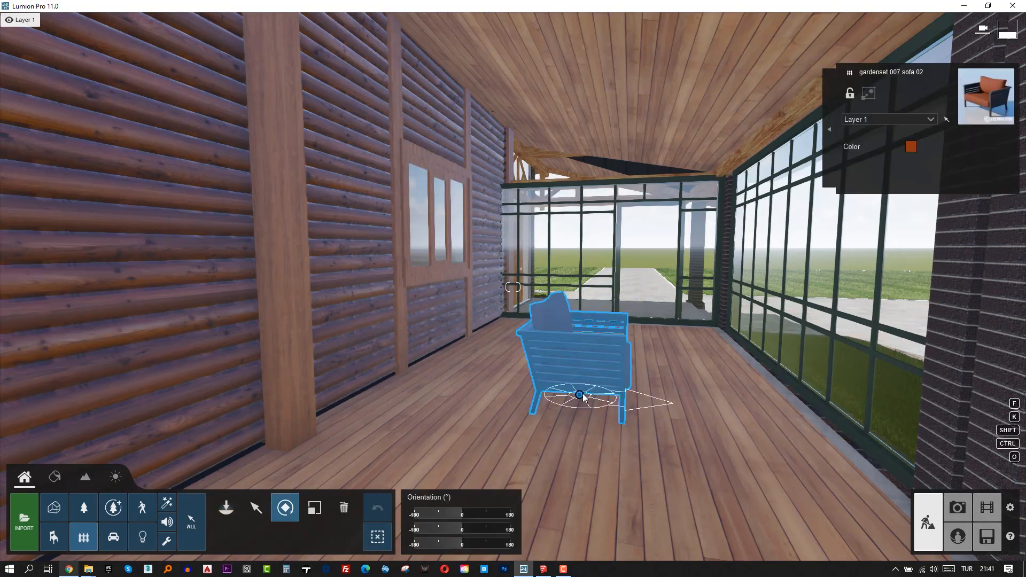
pyautogui.moveTo(582, 397); pyautogui.dragTo(599, 338)
# Step: Place the matching longer garden sofa along the log wall of the veranda, beside the smaller one
pyautogui.click(235, 517)
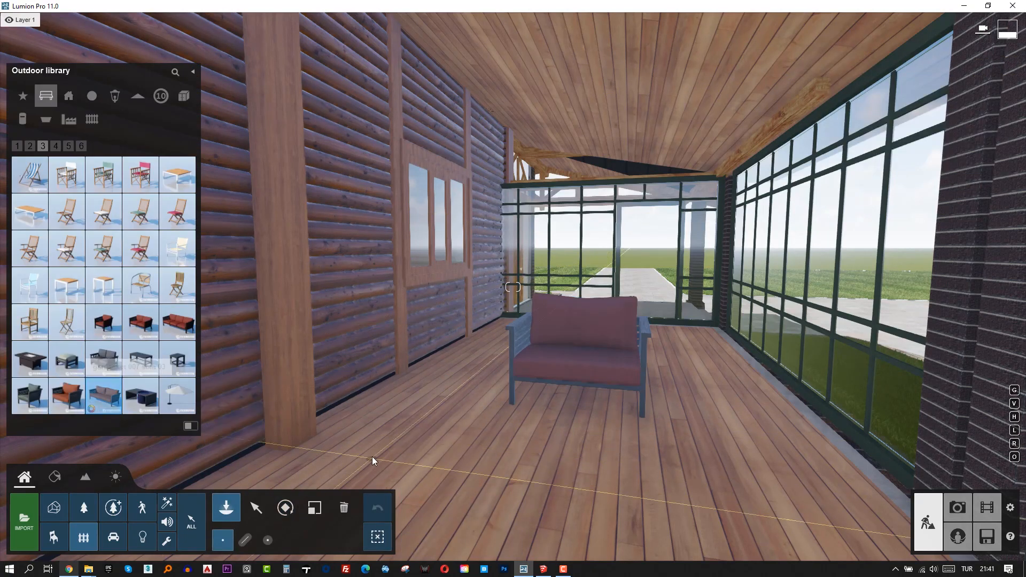
pyautogui.press('s')
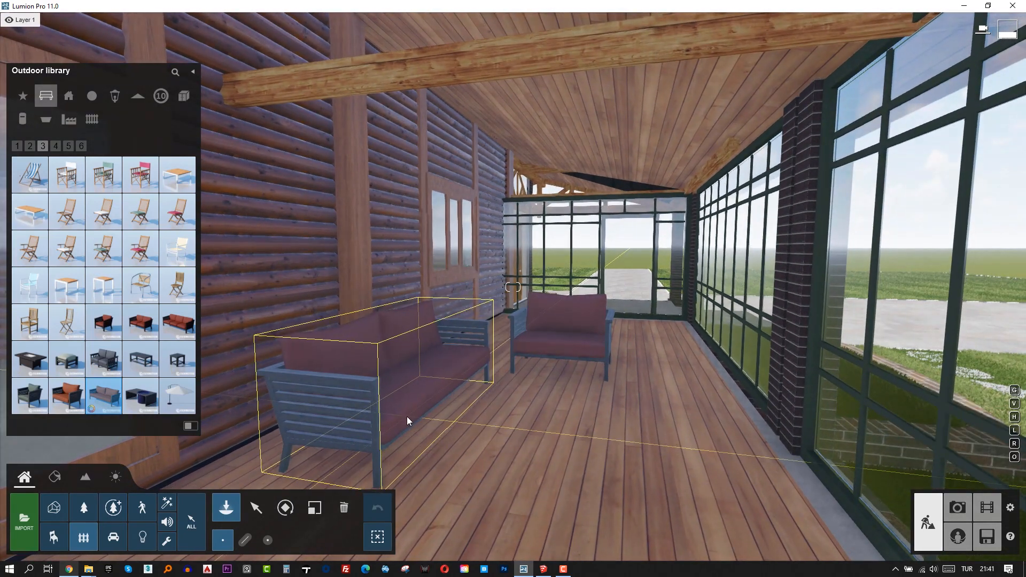
pyautogui.click(407, 417)
pyautogui.press('s')
pyautogui.moveTo(561, 400); pyautogui.dragTo(481, 364, button='right')
pyautogui.press('w')
pyautogui.press('s')
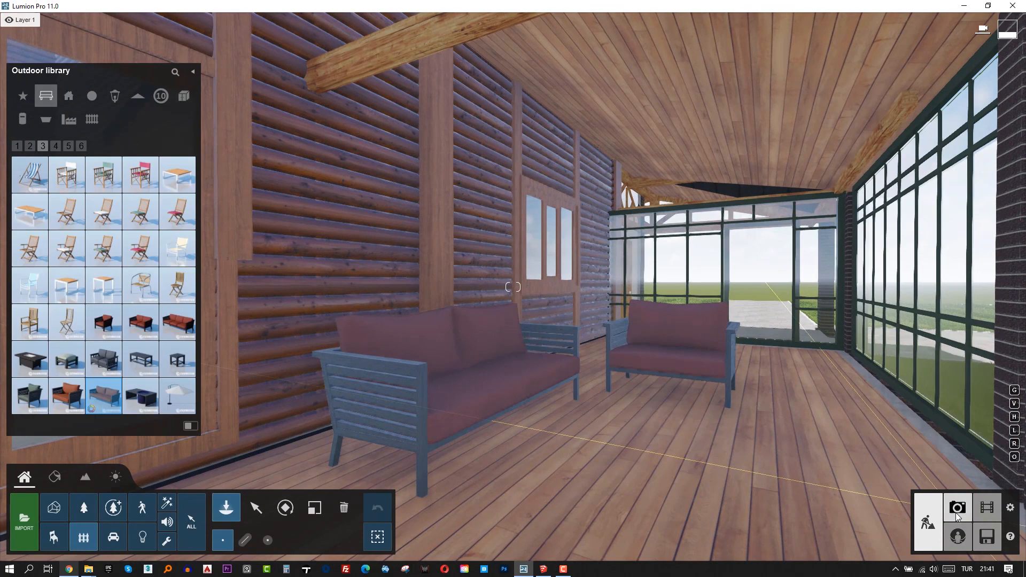
# Step: Store the furnished veranda view as the second photo and update its preview
pyautogui.click(957, 507)
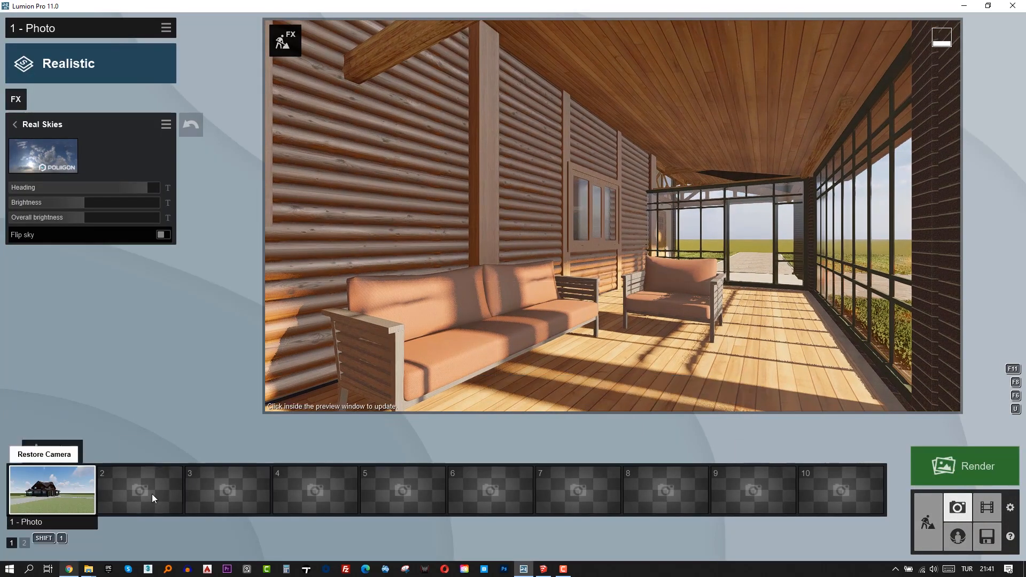
pyautogui.click(122, 503)
pyautogui.click(138, 455)
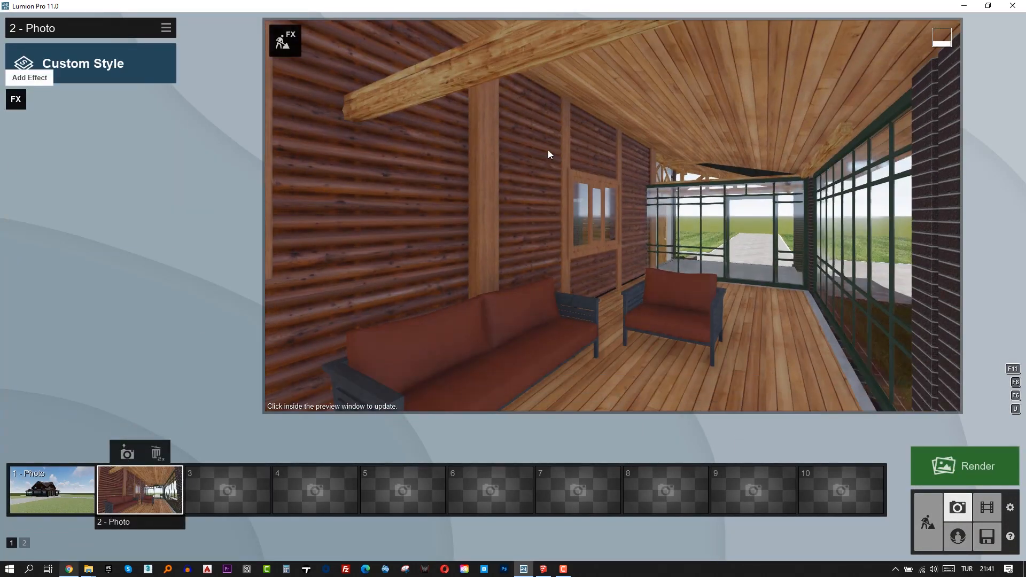
pyautogui.click(556, 389)
# Step: Apply the Realistic style to the veranda photo and lower the heading of its Real Skies effect
pyautogui.click(160, 66)
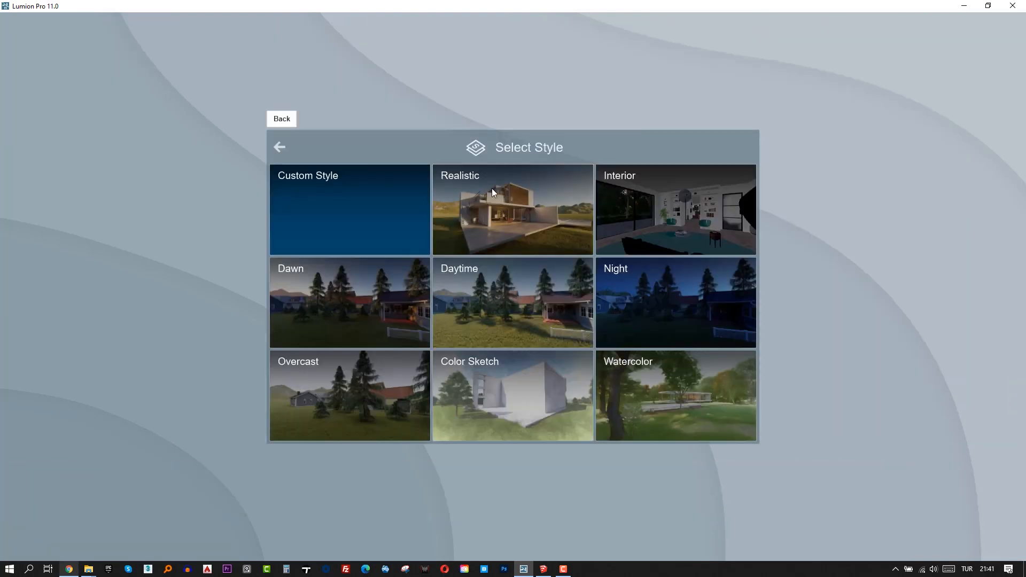
pyautogui.click(522, 204)
pyautogui.click(84, 122)
pyautogui.moveTo(65, 190); pyautogui.dragTo(5, 191)
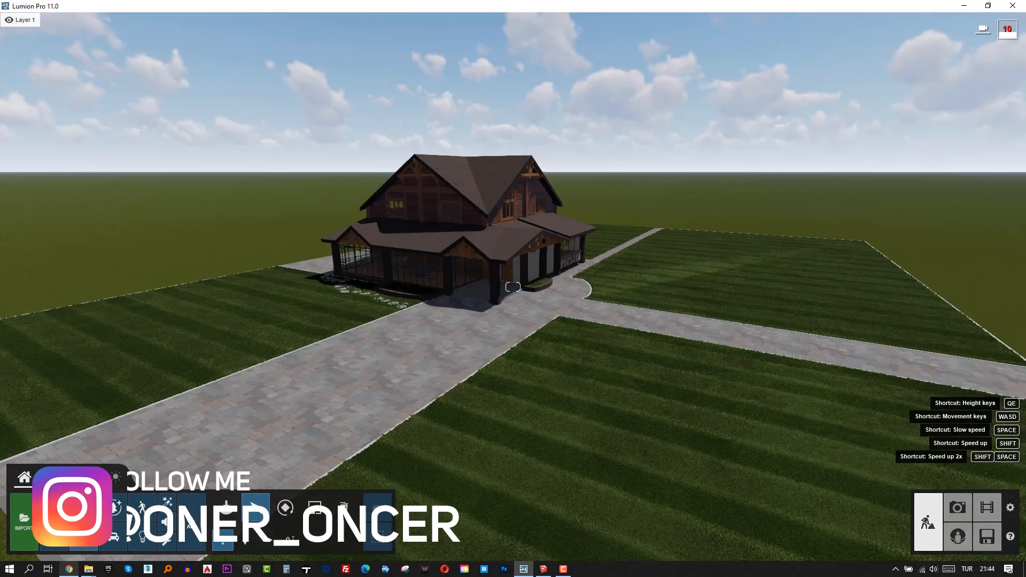
# Step: Lay out a mass-placement line of broadleaf trees around three sides of the plot behind the house
pyautogui.press('q')
pyautogui.moveTo(602, 289); pyautogui.dragTo(602, 353, button='right')
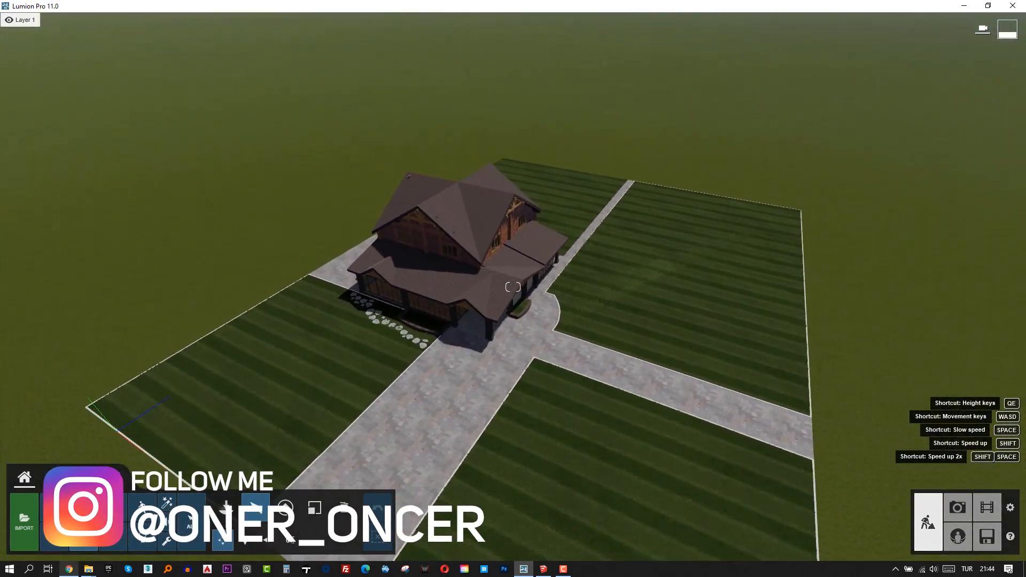
pyautogui.click(226, 508)
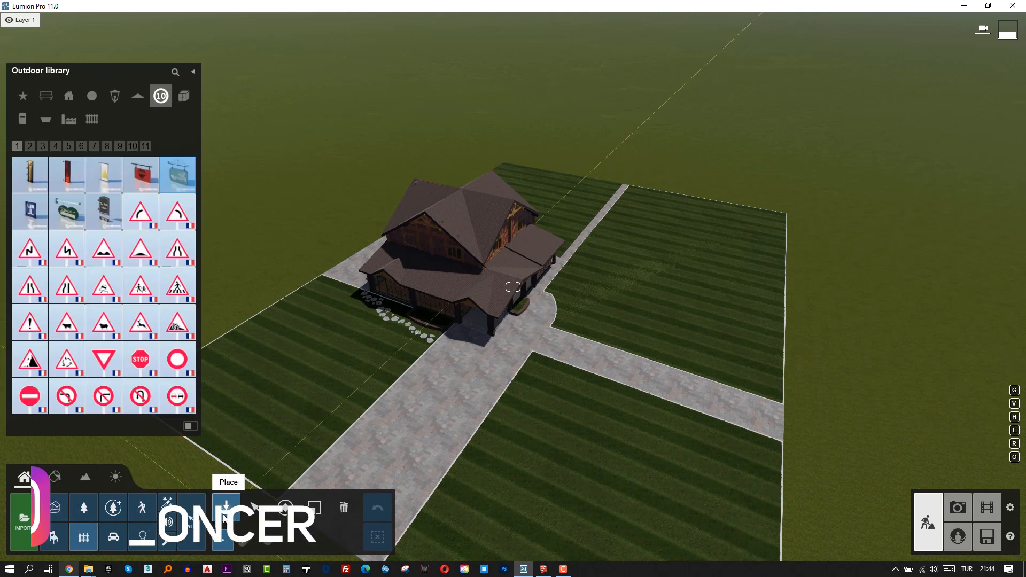
pyautogui.click(84, 512)
pyautogui.click(245, 540)
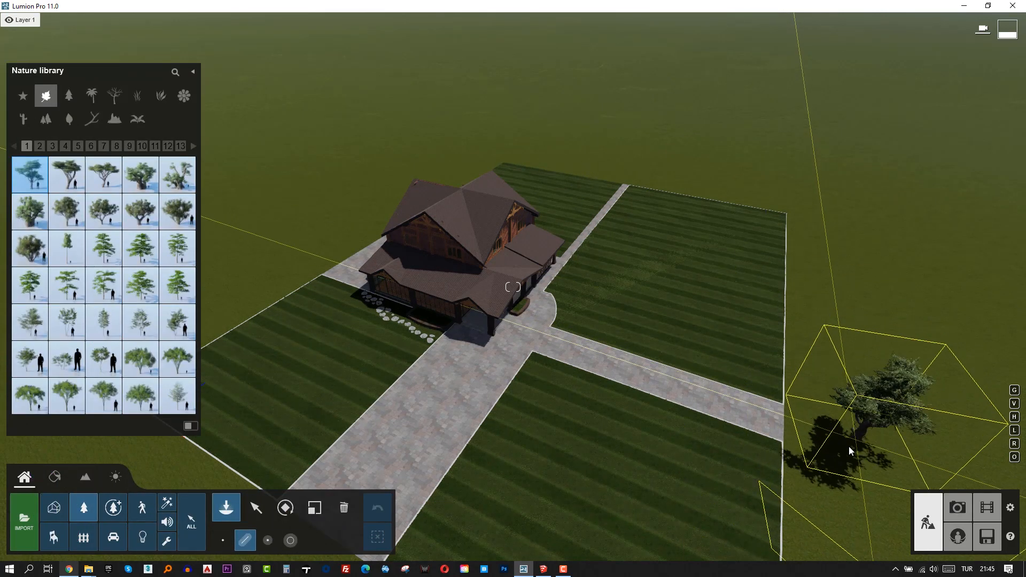
pyautogui.click(849, 447)
pyautogui.click(822, 168)
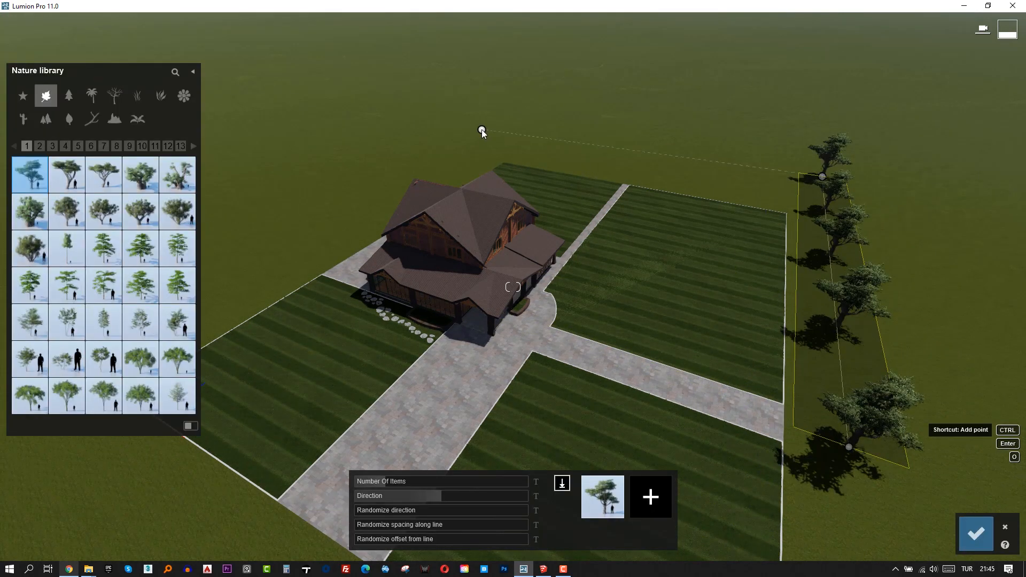
pyautogui.click(465, 128)
pyautogui.press('a')
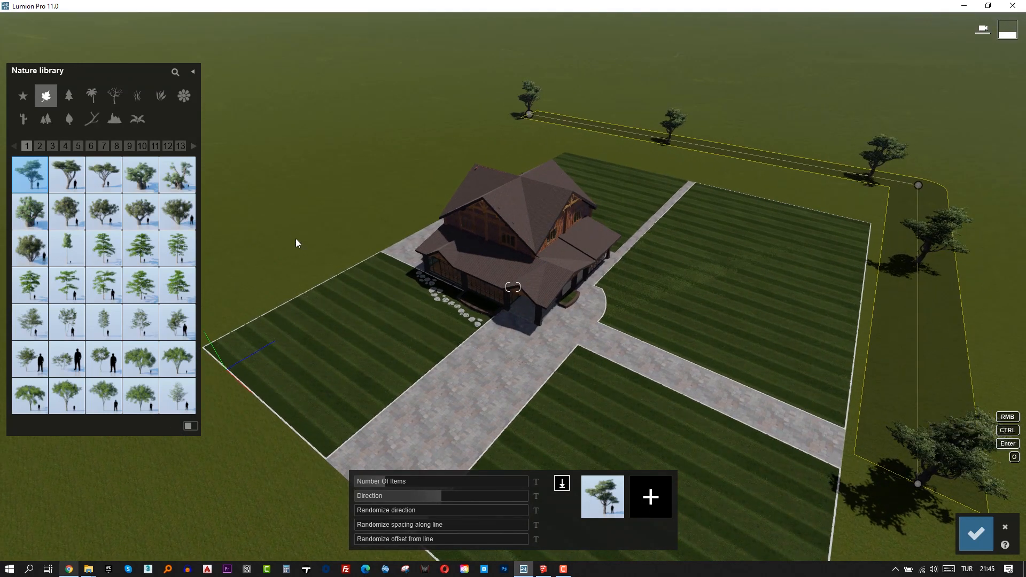
pyautogui.click(321, 219)
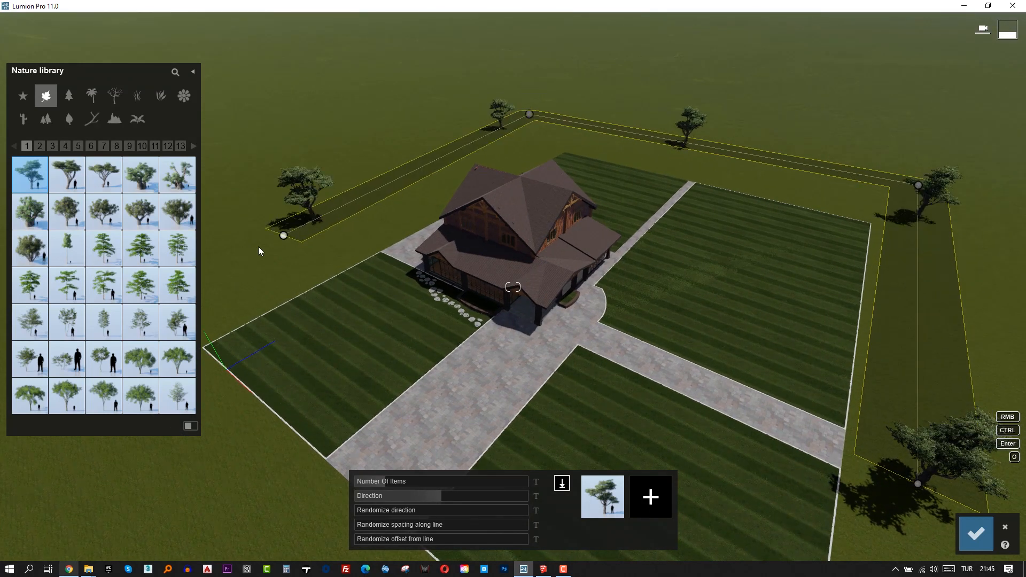
pyautogui.moveTo(281, 238); pyautogui.dragTo(208, 264)
# Step: Raise the tree line's number of items and randomize its direction, spacing and offset from the line
pyautogui.click(396, 510)
pyautogui.click(411, 525)
pyautogui.click(426, 540)
pyautogui.moveTo(426, 479); pyautogui.dragTo(488, 486)
pyautogui.click(457, 512)
pyautogui.click(478, 522)
pyautogui.moveTo(477, 538); pyautogui.dragTo(459, 535)
# Step: Shift the tree line's corner and end points so the rows follow the plot's edges
pyautogui.moveTo(529, 114); pyautogui.dragTo(549, 132)
pyautogui.moveTo(918, 185); pyautogui.dragTo(965, 219)
pyautogui.press('s')
pyautogui.moveTo(738, 435); pyautogui.dragTo(793, 448, button='right')
pyautogui.moveTo(737, 373); pyautogui.dragTo(793, 486)
pyautogui.moveTo(793, 486); pyautogui.dragTo(692, 457, button='right')
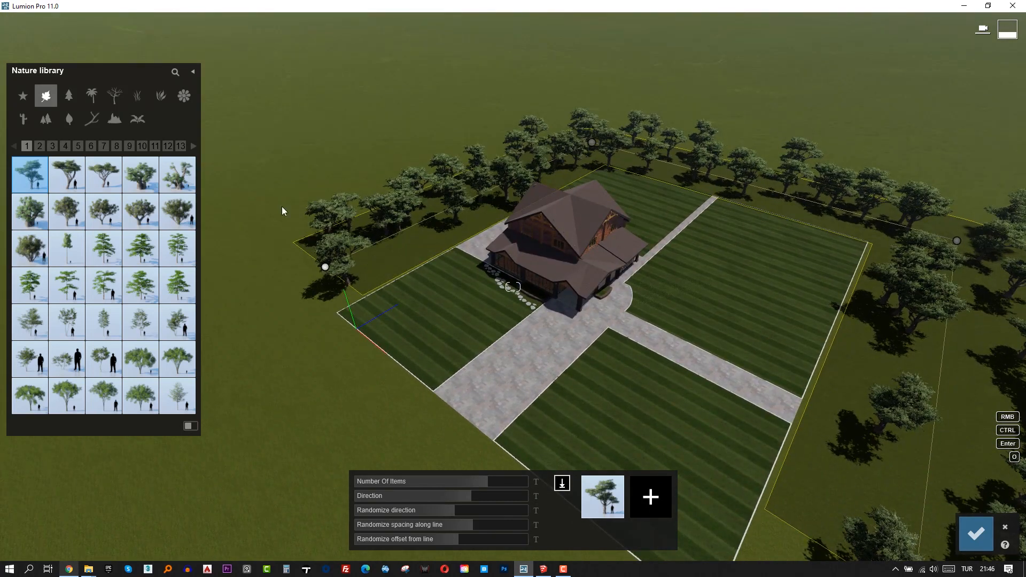
# Step: Replace the broadleaf tree in the line with a full conifer and add a slender conifer to the mix
pyautogui.click(68, 96)
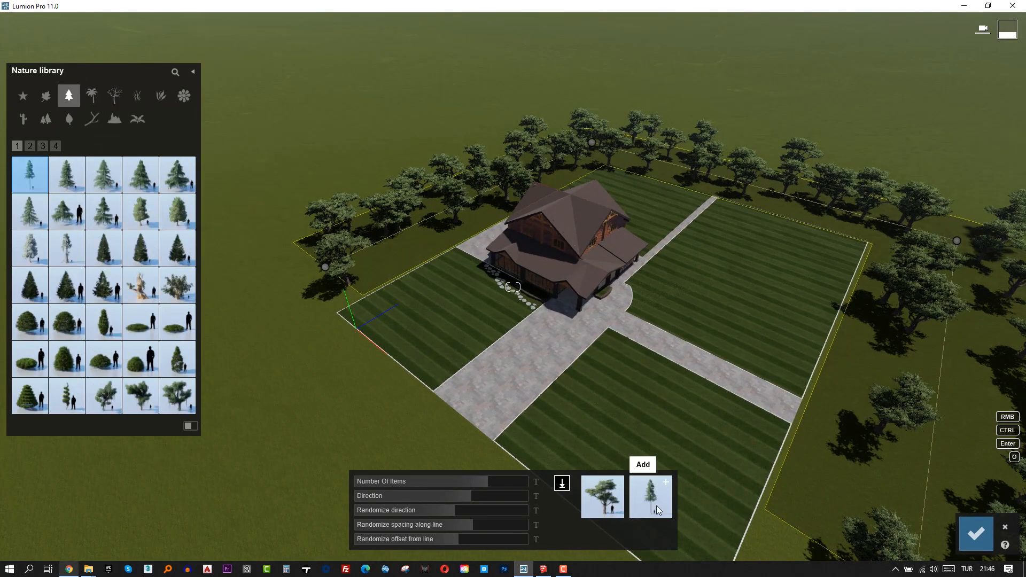
pyautogui.click(657, 506)
pyautogui.click(67, 175)
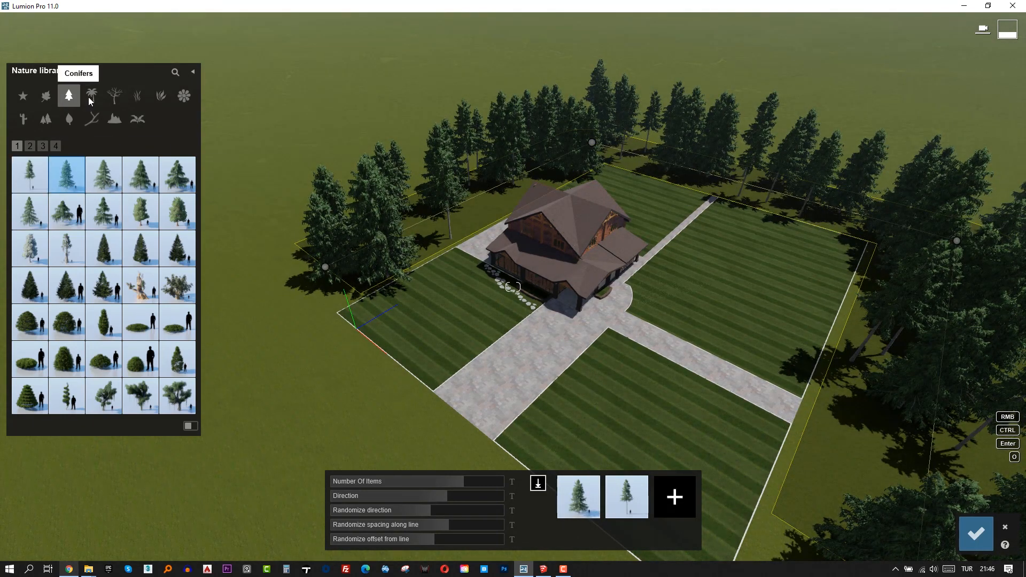
# Step: Add the flat-topped tall pine and ItalianCypress RT from the second conifer page to the tree mix
pyautogui.click(33, 145)
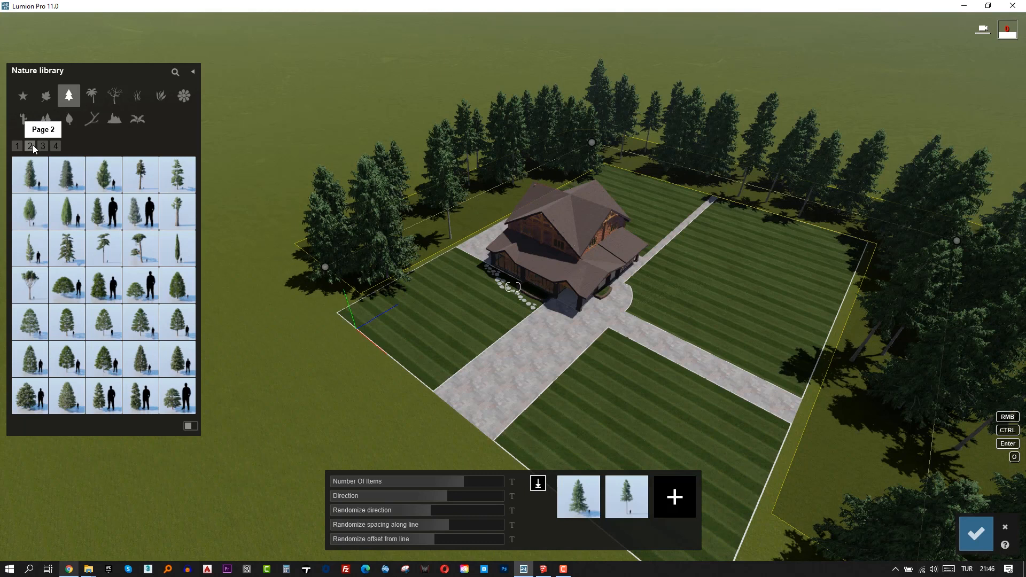
pyautogui.click(104, 247)
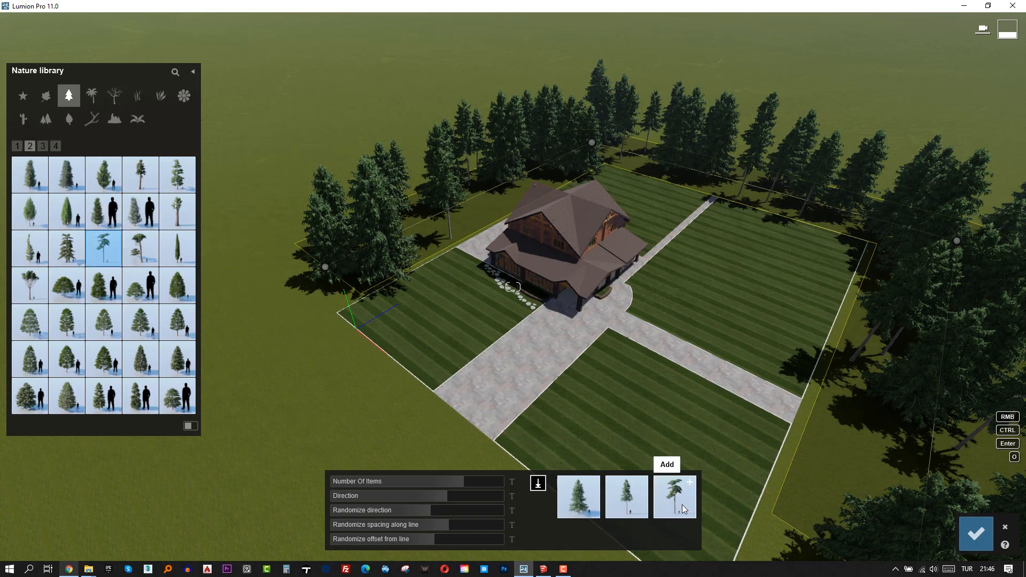
pyautogui.click(682, 505)
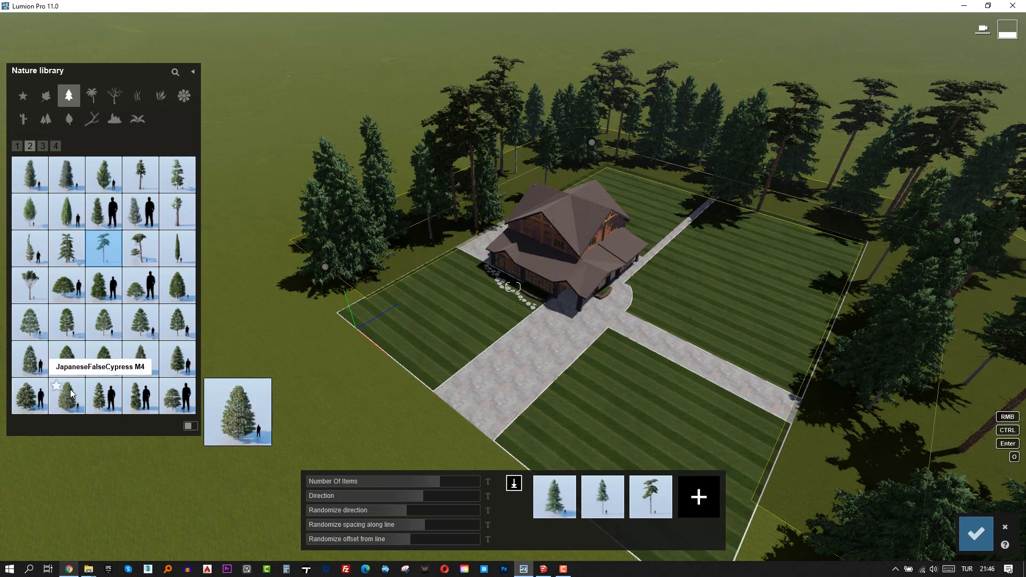
pyautogui.click(177, 248)
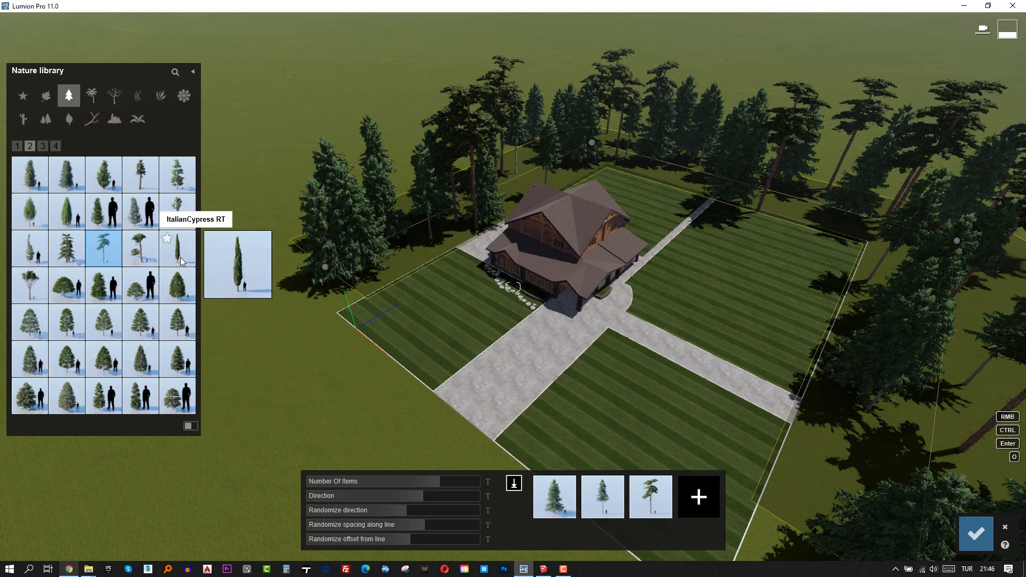
pyautogui.click(710, 505)
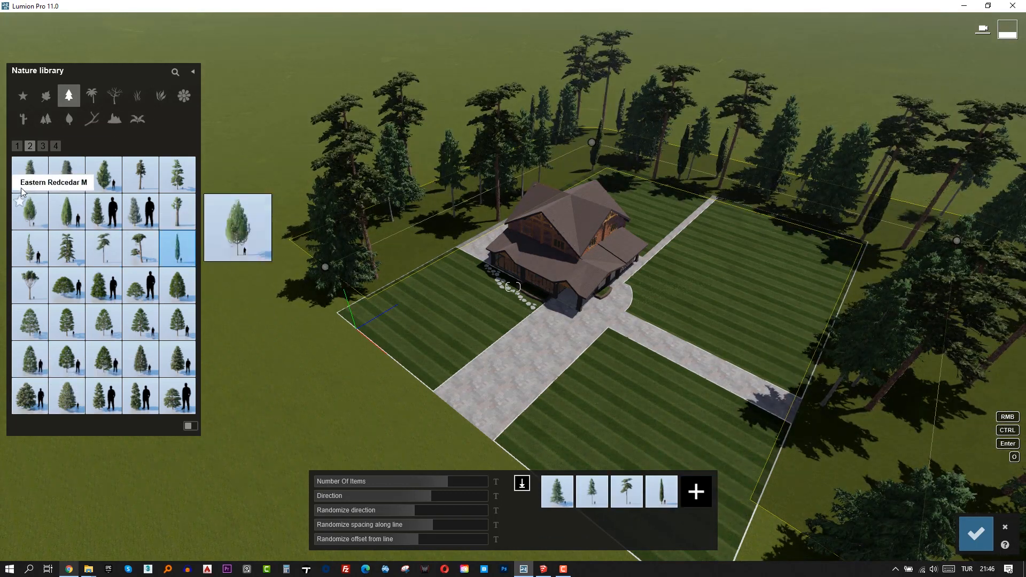
# Step: Add the tall, sparse conifer from the third conifer page as the fifth species of the tree line
pyautogui.click(43, 147)
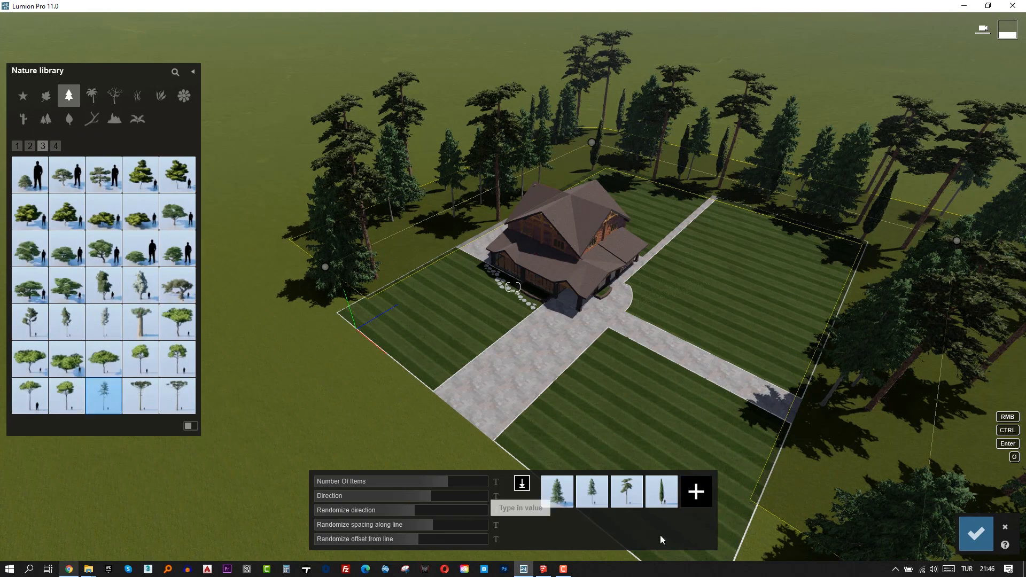
pyautogui.click(698, 505)
pyautogui.scroll(-3, 634, 345)
pyautogui.moveTo(634, 345); pyautogui.dragTo(577, 300, button='right')
pyautogui.scroll(-4, 577, 299)
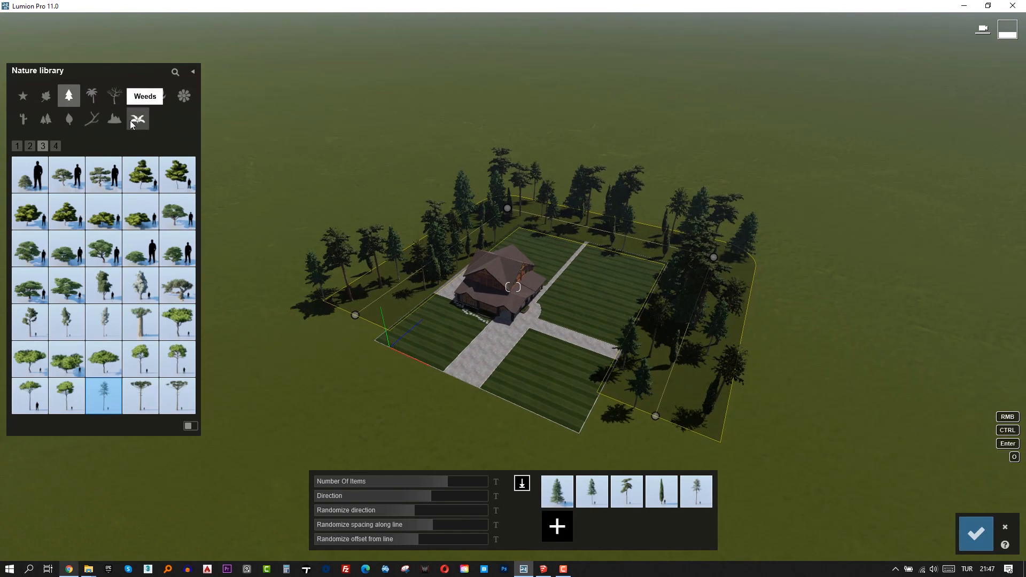
# Step: Finish the tree line and place a curved row of green forest clusters behind it as a dense backdrop
pyautogui.click(135, 120)
pyautogui.click(30, 146)
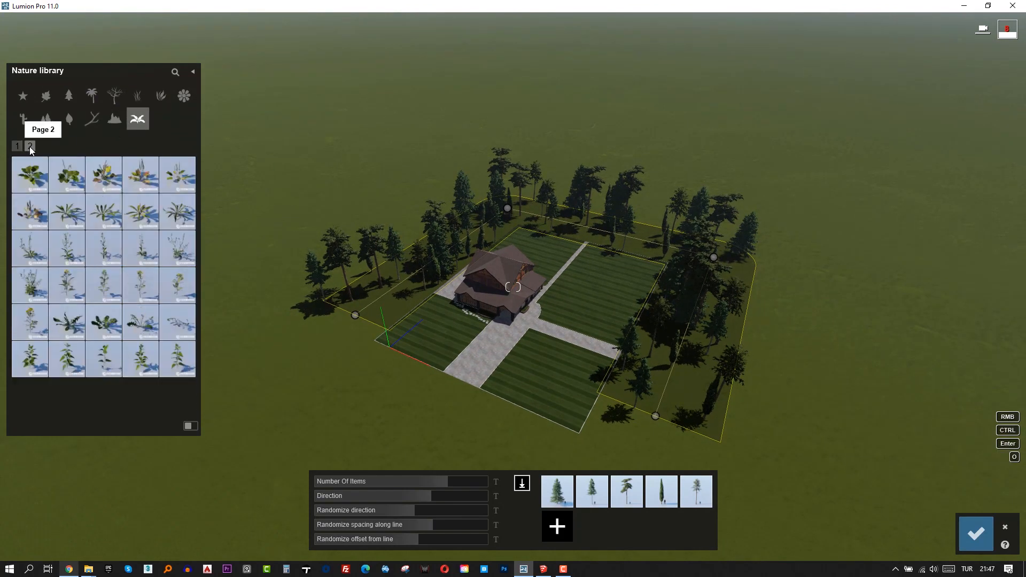
pyautogui.click(114, 120)
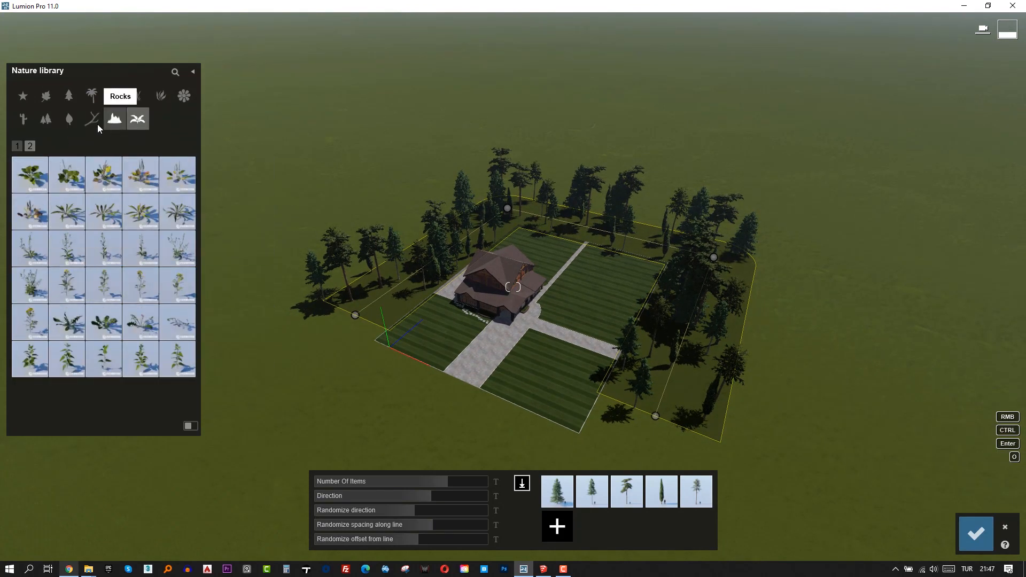
pyautogui.click(47, 119)
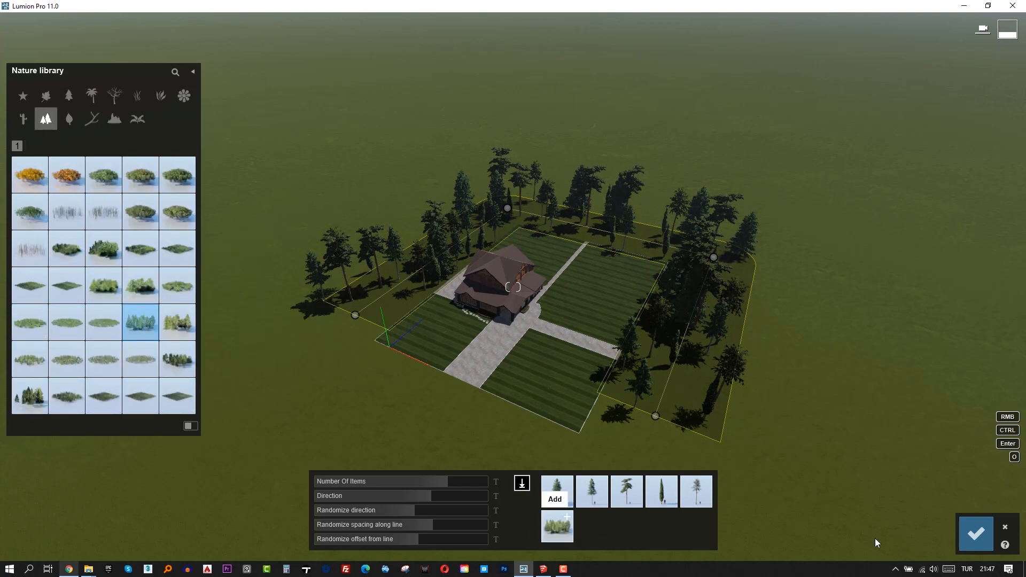
pyautogui.click(976, 533)
pyautogui.click(669, 198)
pyautogui.click(580, 186)
pyautogui.click(508, 176)
pyautogui.click(441, 194)
pyautogui.click(373, 220)
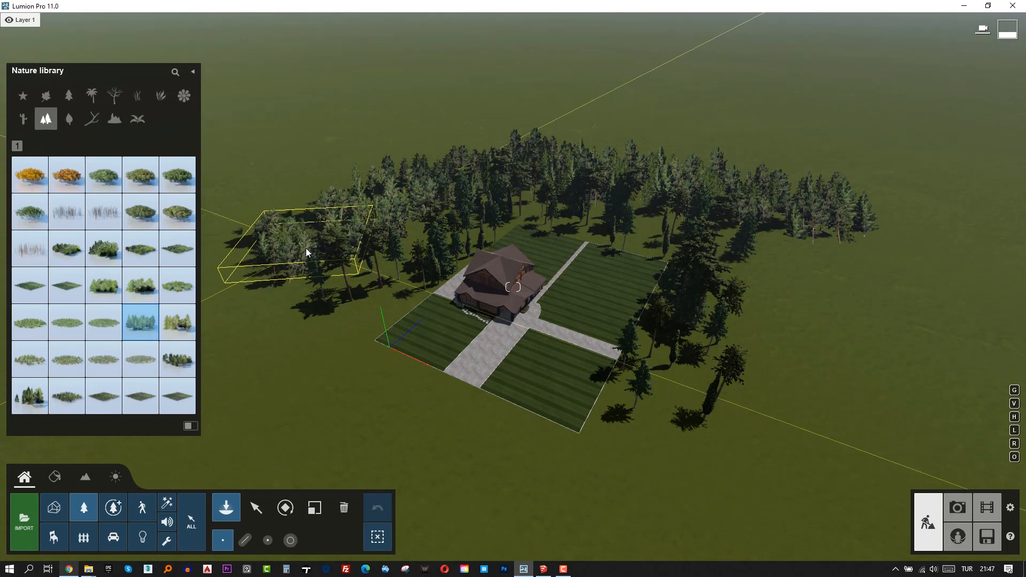
# Step: Restore the camera of the first exterior photo and return to build mode from that viewpoint
pyautogui.click(958, 507)
pyautogui.click(78, 486)
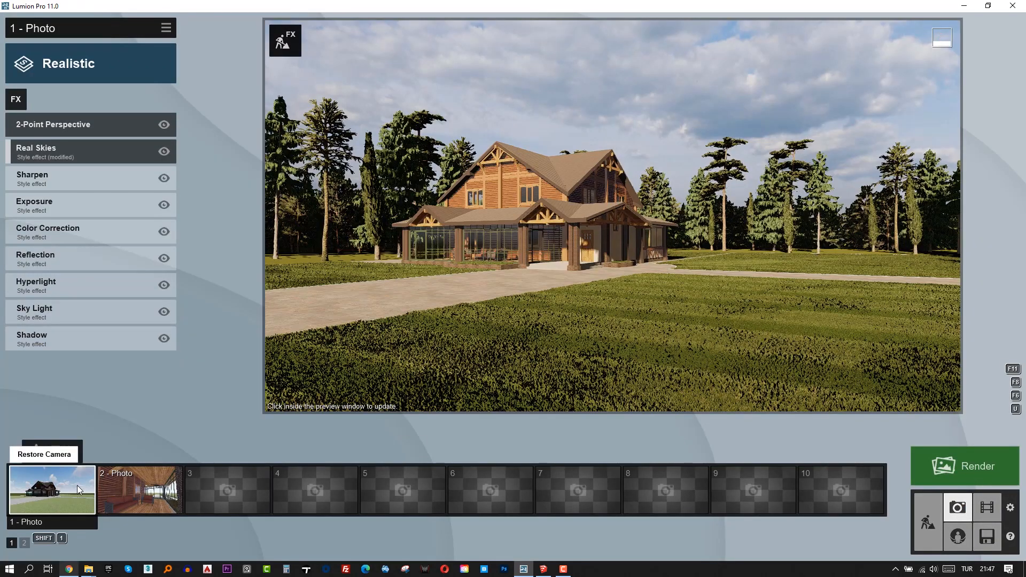
pyautogui.click(928, 522)
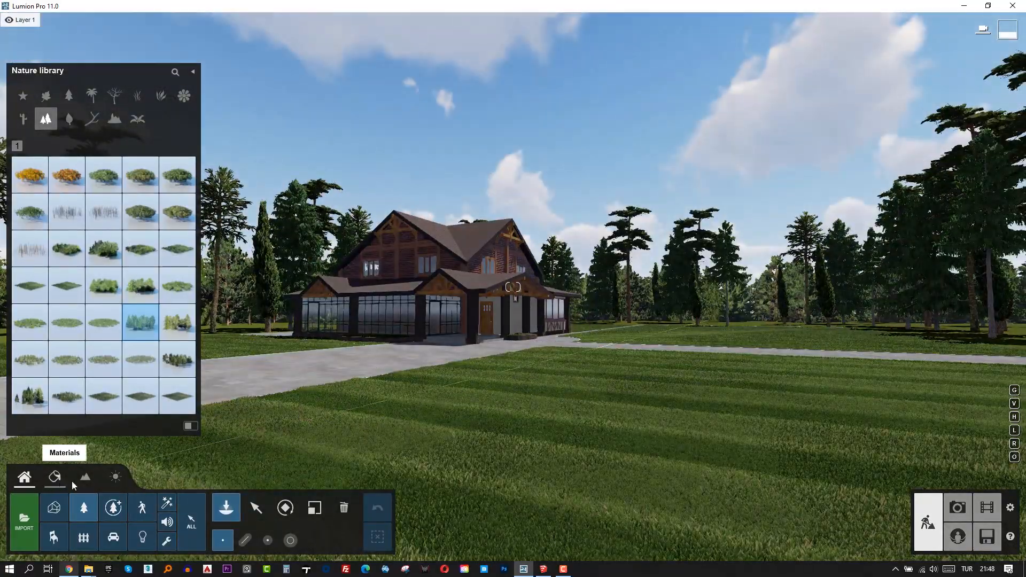
# Step: Replace the striped lawn's material with a longer, natural grass from the various materials and save the change
pyautogui.click(55, 477)
pyautogui.click(647, 444)
pyautogui.click(43, 307)
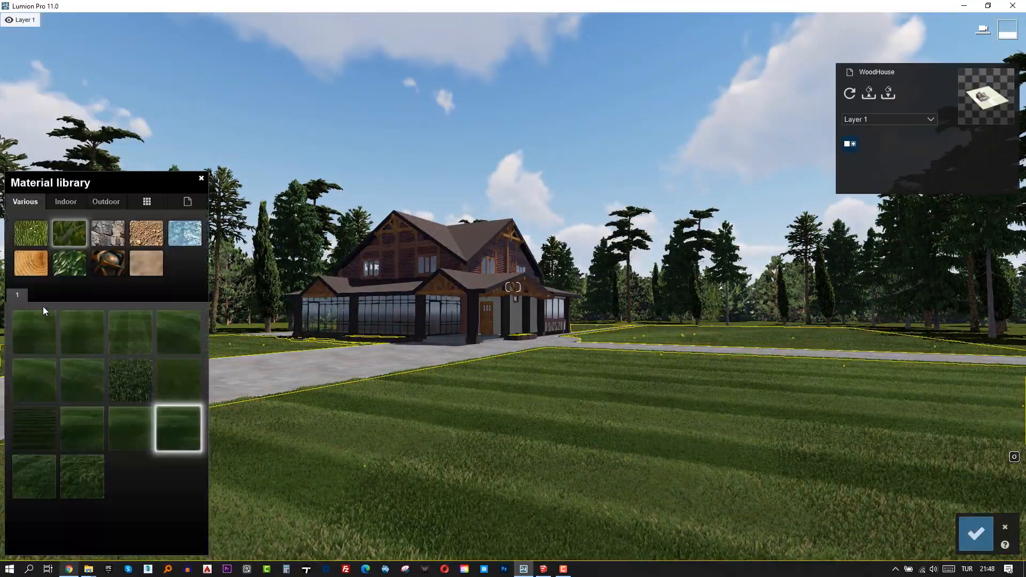
pyautogui.click(67, 469)
pyautogui.click(977, 534)
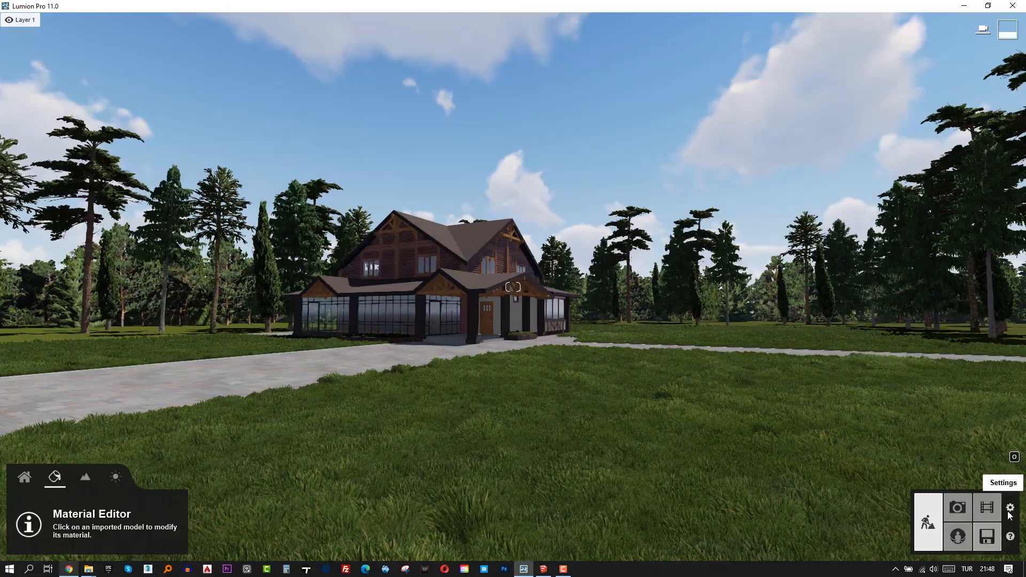
# Step: Render the first exterior photo as a 1920x1080 JPG and return to build mode
pyautogui.click(958, 507)
pyautogui.click(38, 481)
pyautogui.click(942, 480)
pyautogui.click(460, 425)
pyautogui.press('Return')
pyautogui.press('Return')
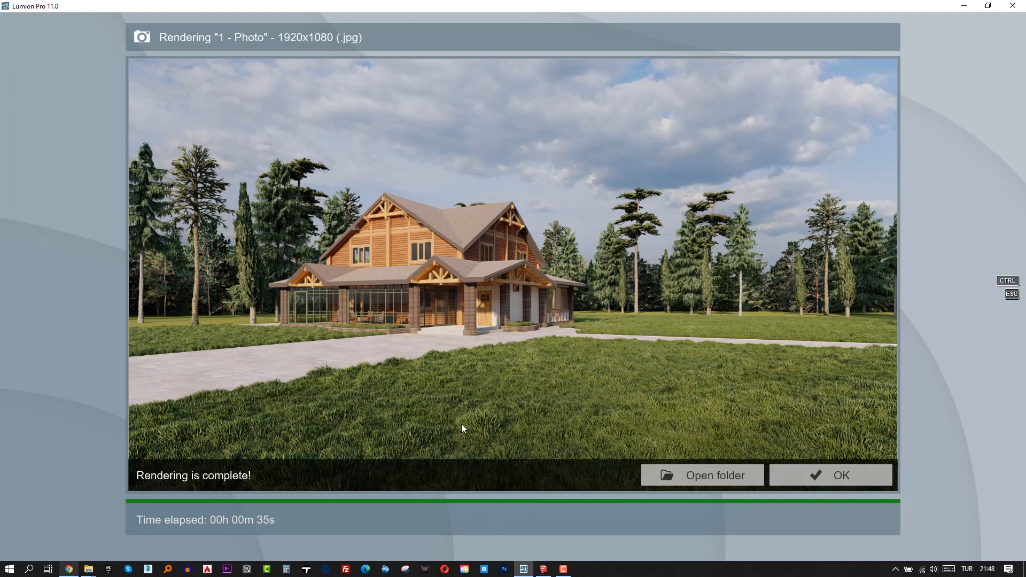
pyautogui.click(832, 475)
pyautogui.click(929, 523)
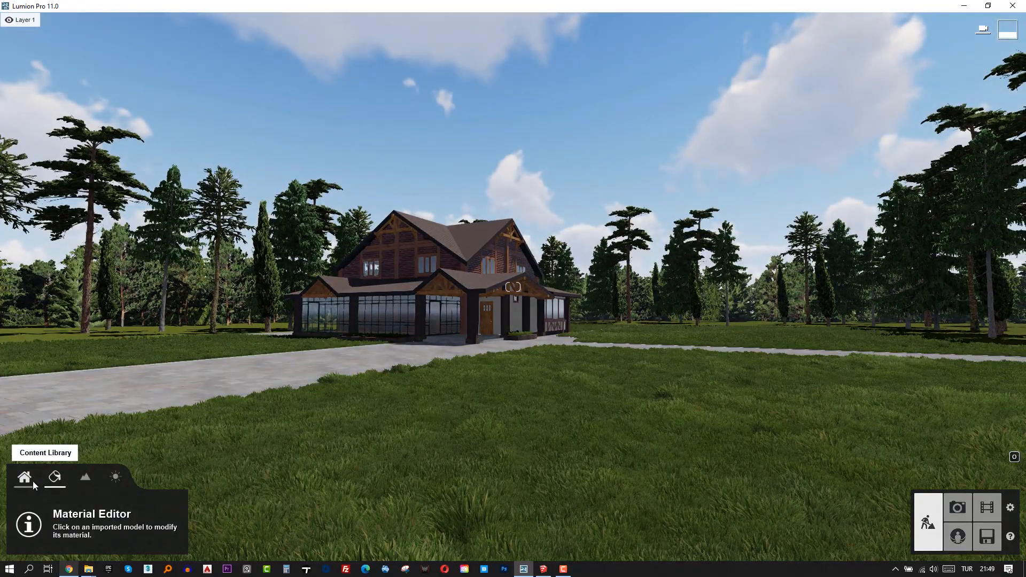
# Step: Place the first fine-detail nature tree in the lawn foreground, behind the path near the entrance, and on the far side of the driveway
pyautogui.click(24, 477)
pyautogui.click(112, 508)
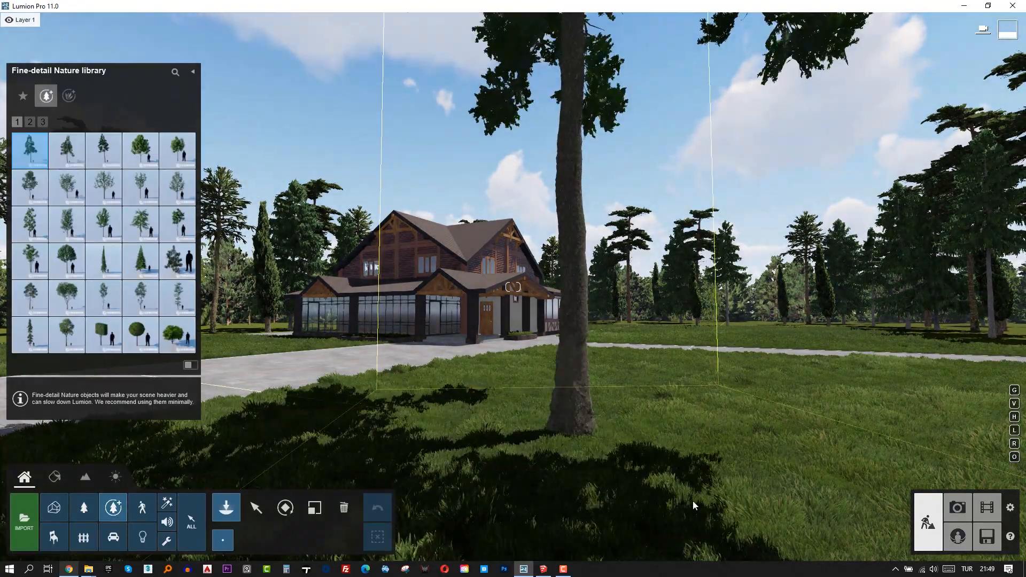
pyautogui.click(764, 525)
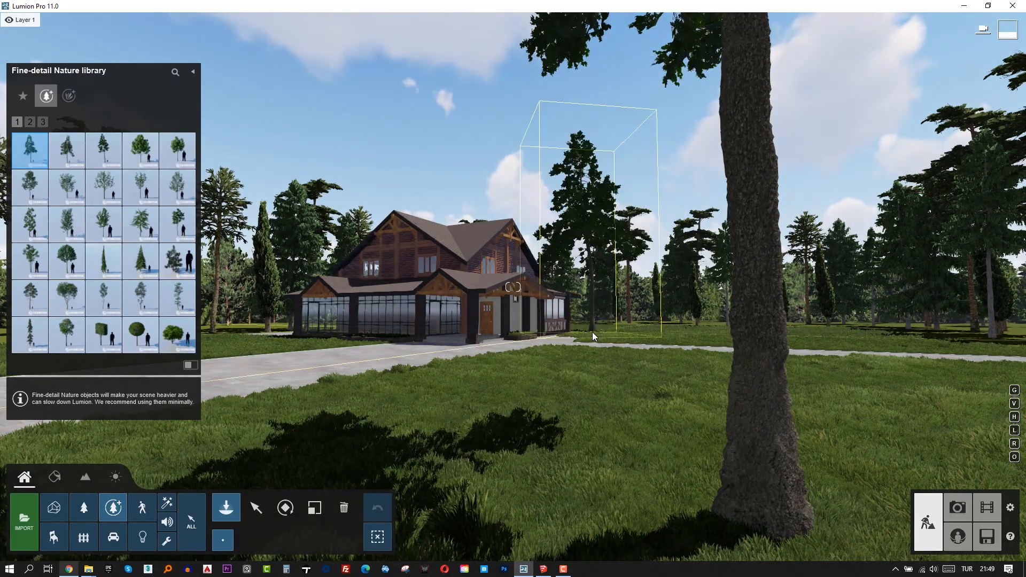
pyautogui.click(592, 332)
pyautogui.click(274, 340)
# Step: Place trees of the third fine-detail type behind the stone path and in the foreground at the driveway edge
pyautogui.click(95, 156)
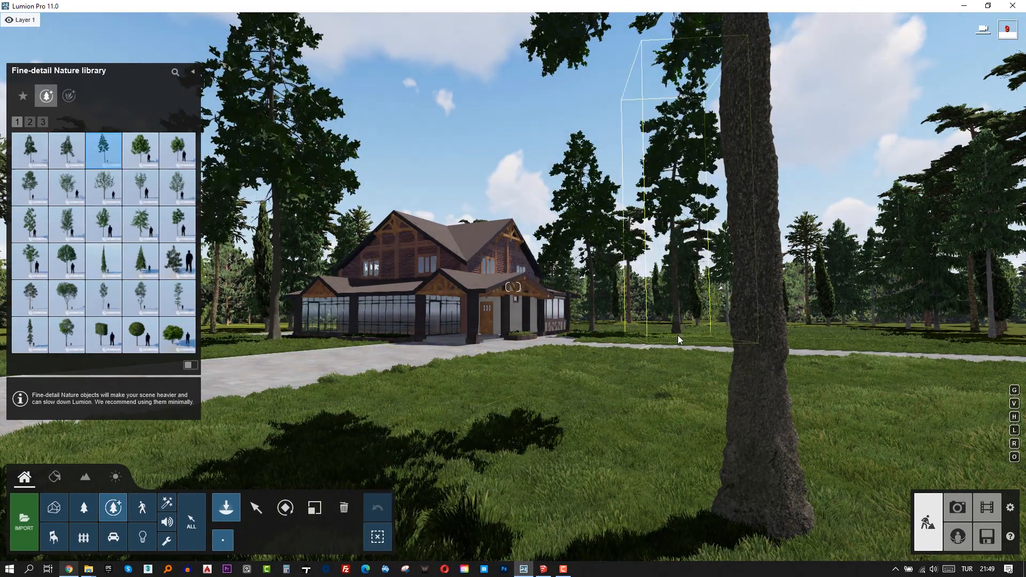
pyautogui.moveTo(455, 342); pyautogui.dragTo(261, 349, button='right')
pyautogui.click(428, 436)
pyautogui.moveTo(450, 431); pyautogui.dragTo(679, 347, button='right')
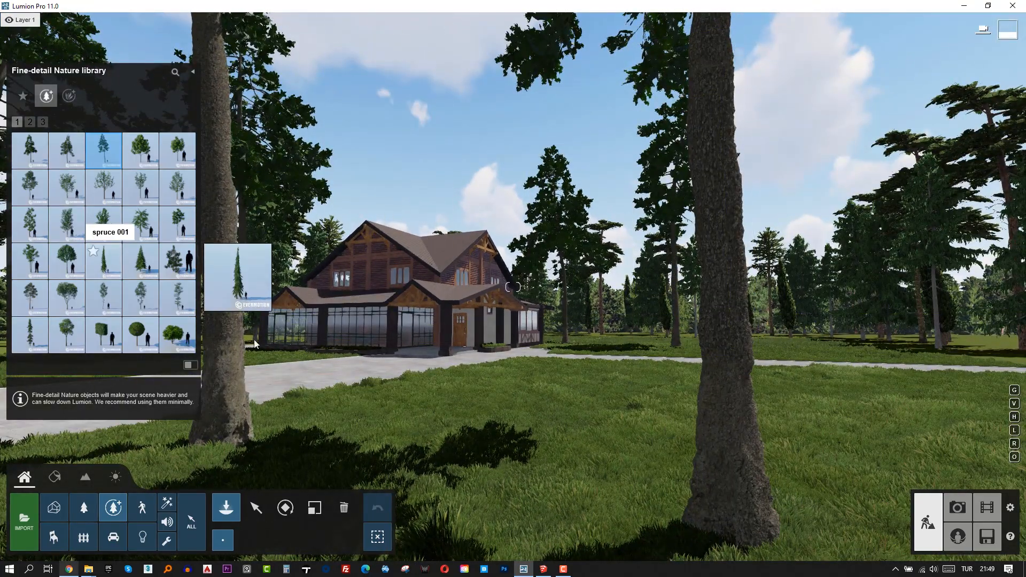
# Step: Preview spruce 001 and a broad-crowned tree, and place another tree of the third fine-detail type beyond the path away from the house
pyautogui.click(103, 260)
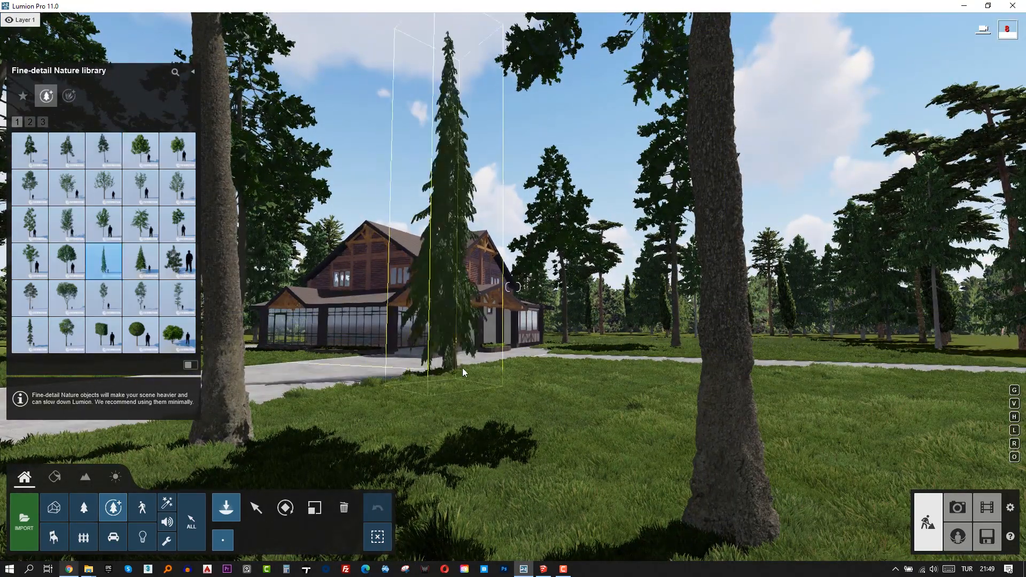
pyautogui.click(67, 294)
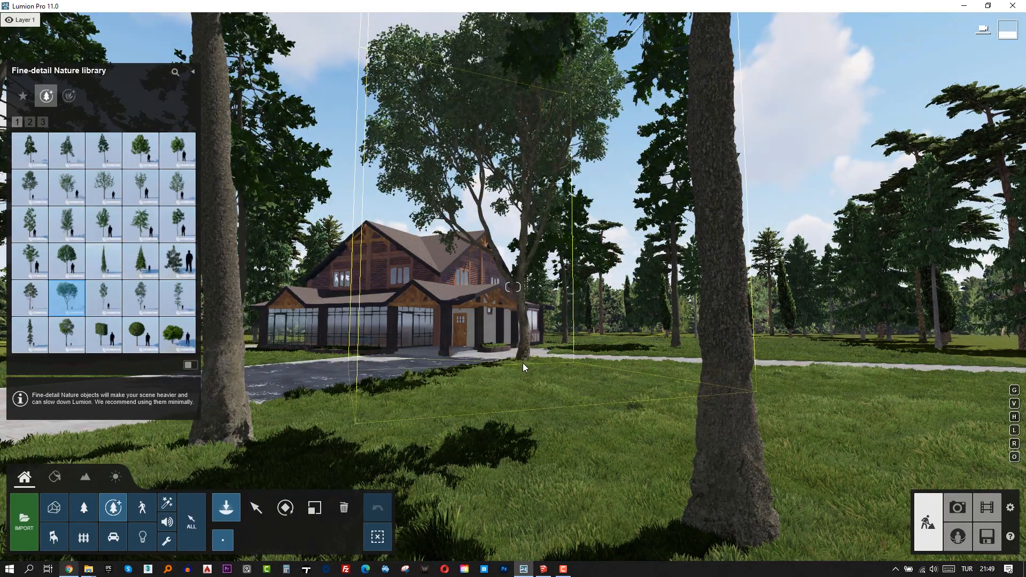
pyautogui.click(108, 155)
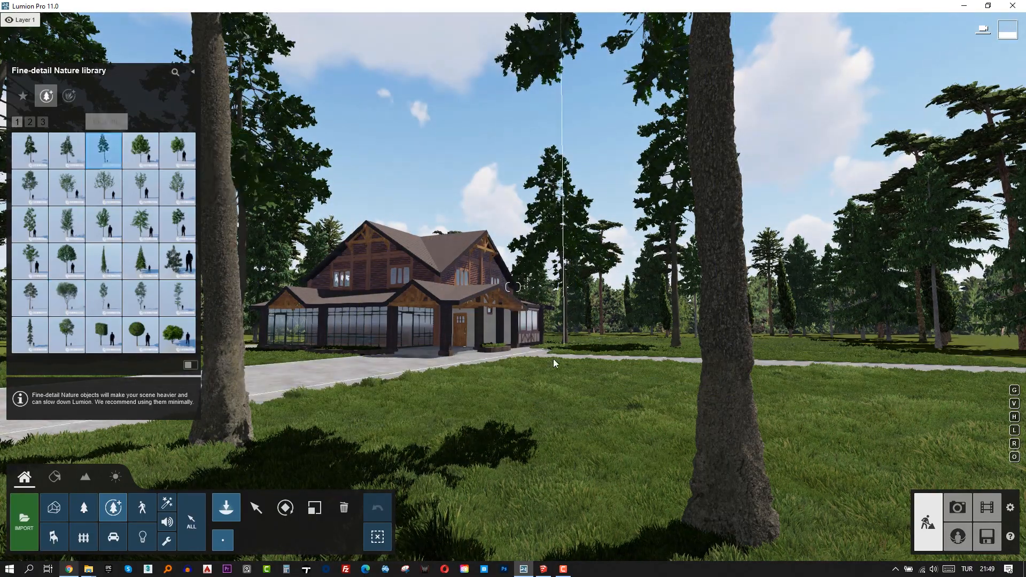
pyautogui.click(524, 362)
pyautogui.click(814, 356)
pyautogui.moveTo(815, 356); pyautogui.dragTo(658, 373, button='right')
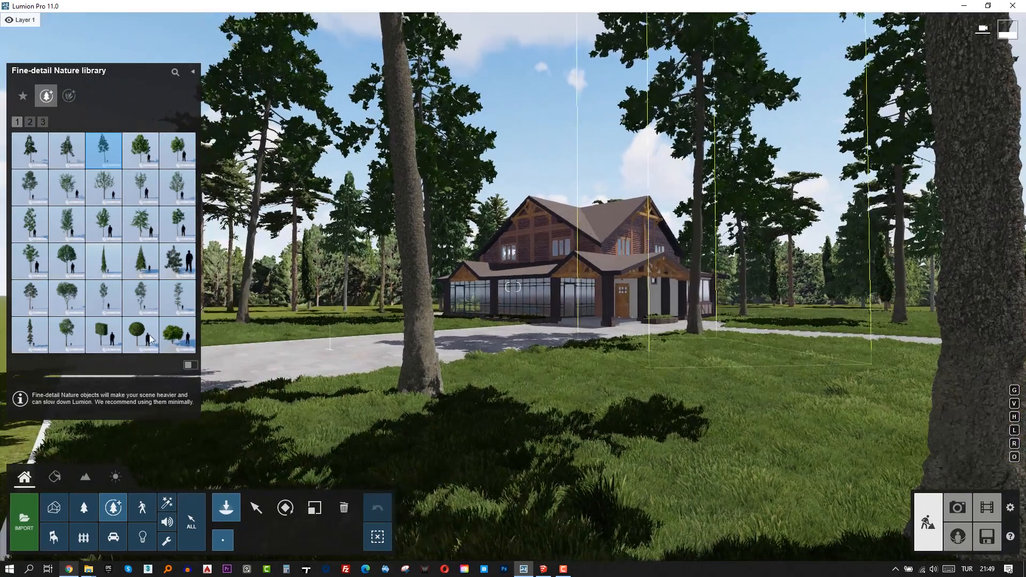
# Step: Compare several fine-detail trees in front of the house, including spruce 002 and the large broadleaf trees
pyautogui.click(30, 122)
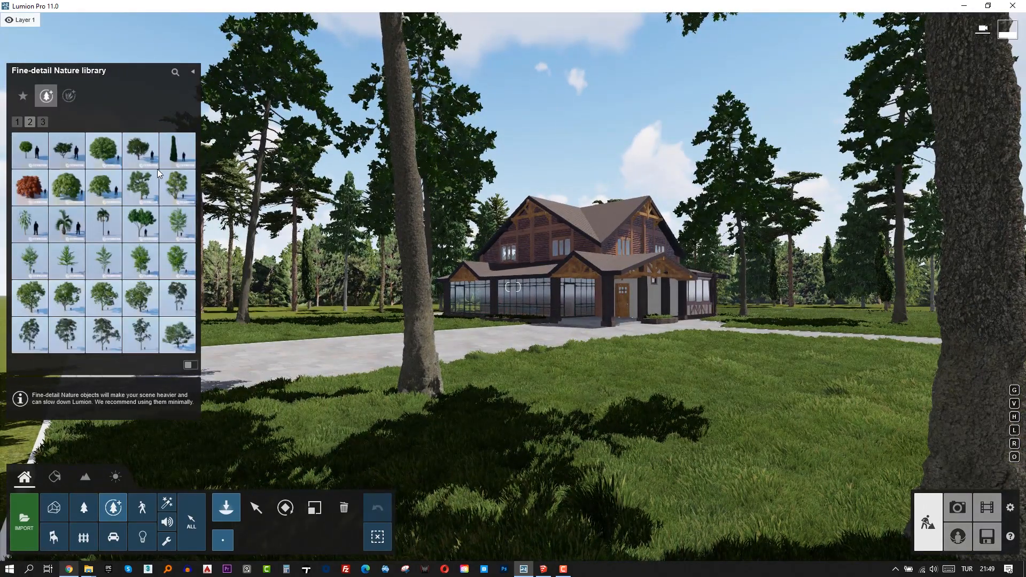
pyautogui.click(104, 335)
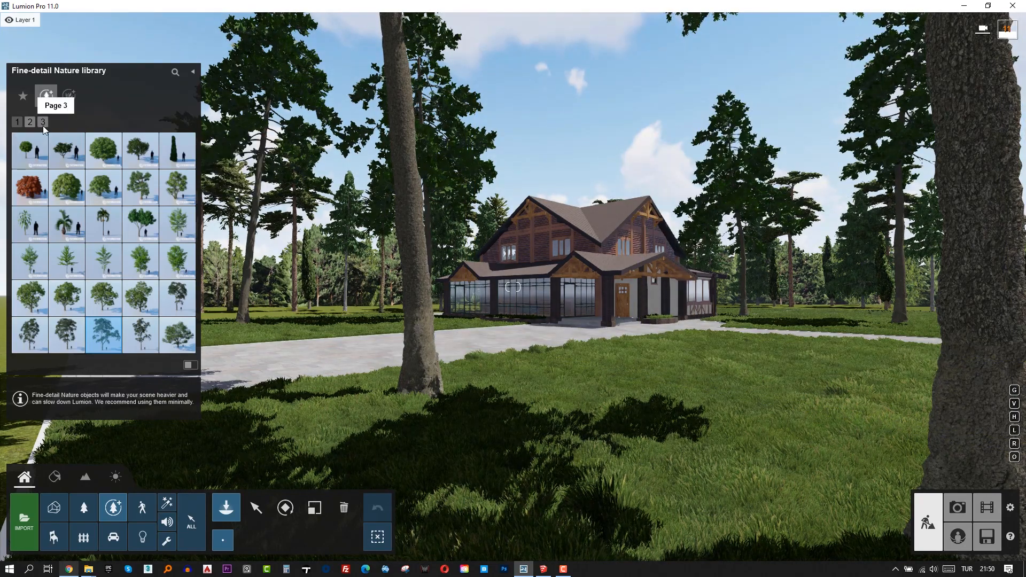
pyautogui.click(18, 121)
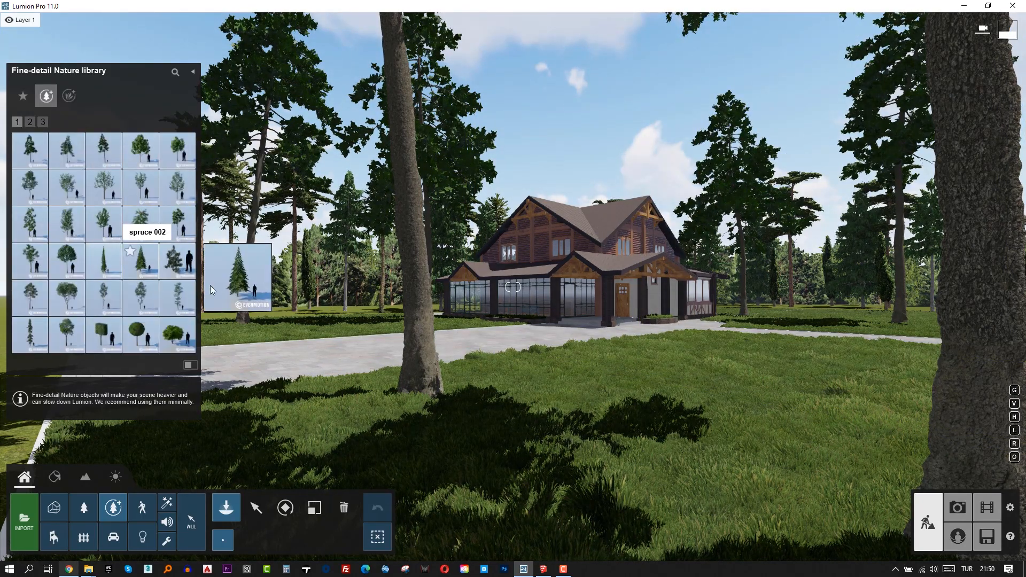
pyautogui.click(141, 261)
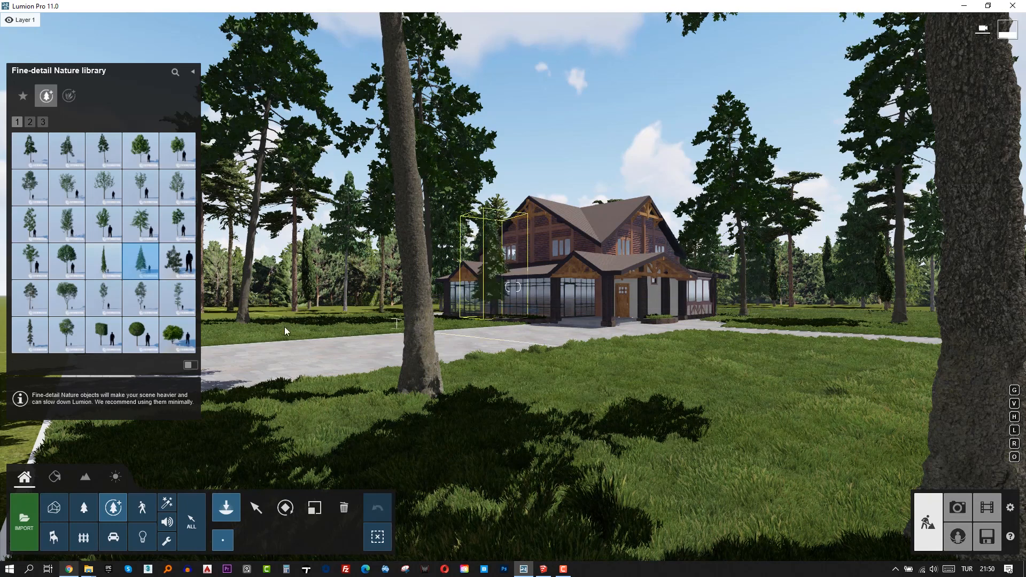
pyautogui.click(104, 298)
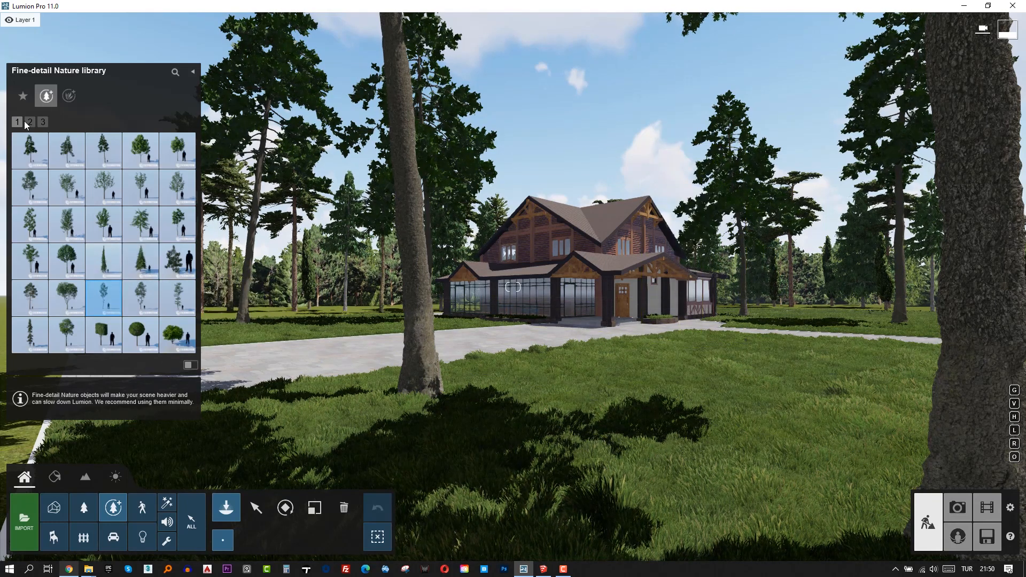
pyautogui.click(31, 187)
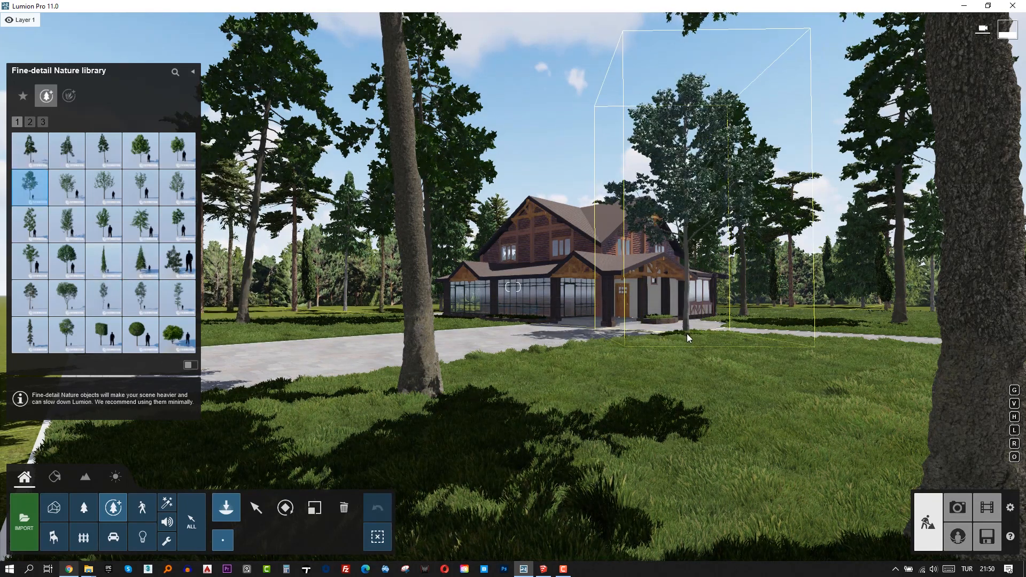
pyautogui.scroll(-3, 41, 140)
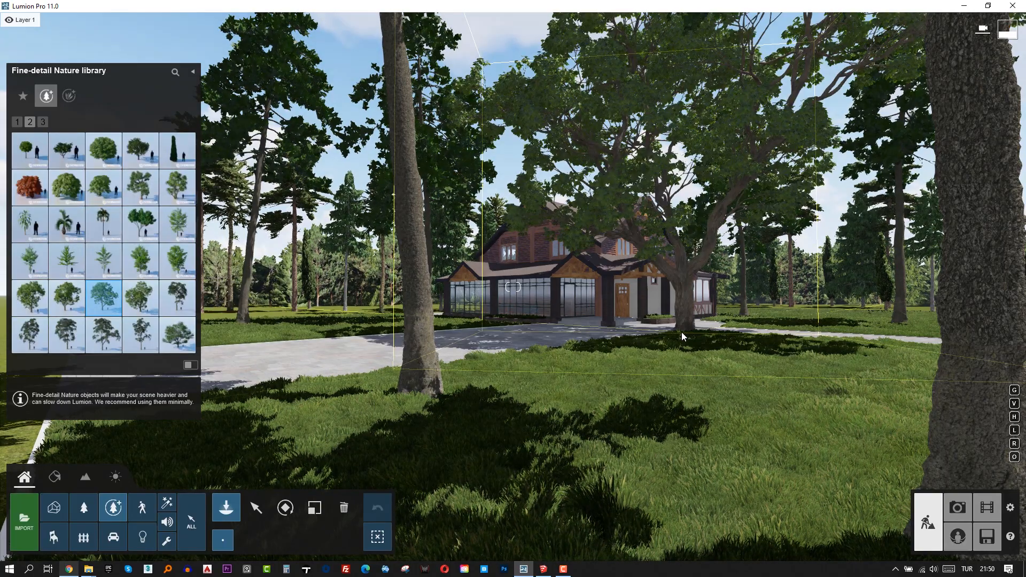
# Step: Render the first exterior photo with the added trees as a 1920x1080 JPG
pyautogui.click(958, 508)
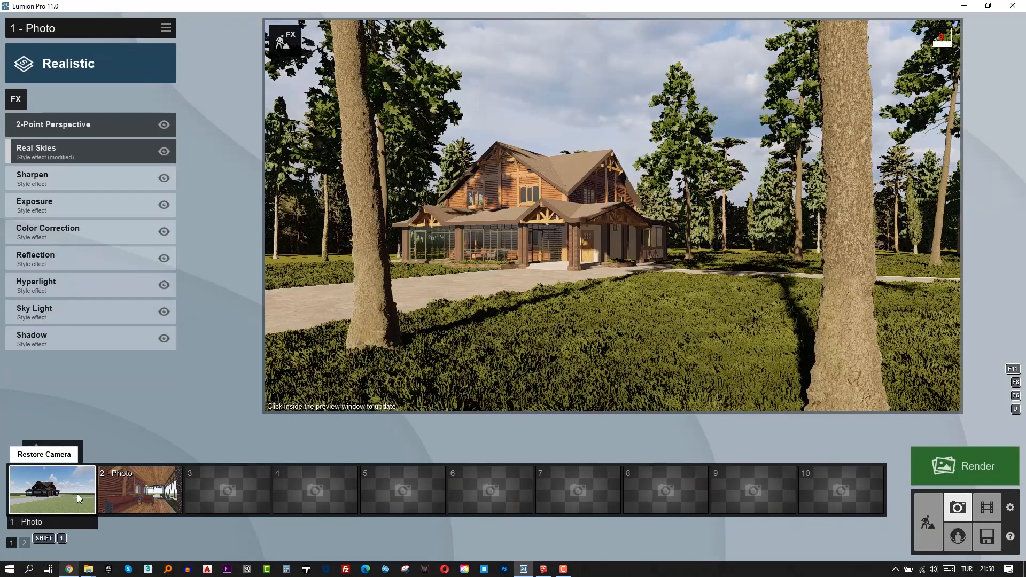
pyautogui.click(965, 466)
pyautogui.click(462, 434)
pyautogui.press('Return')
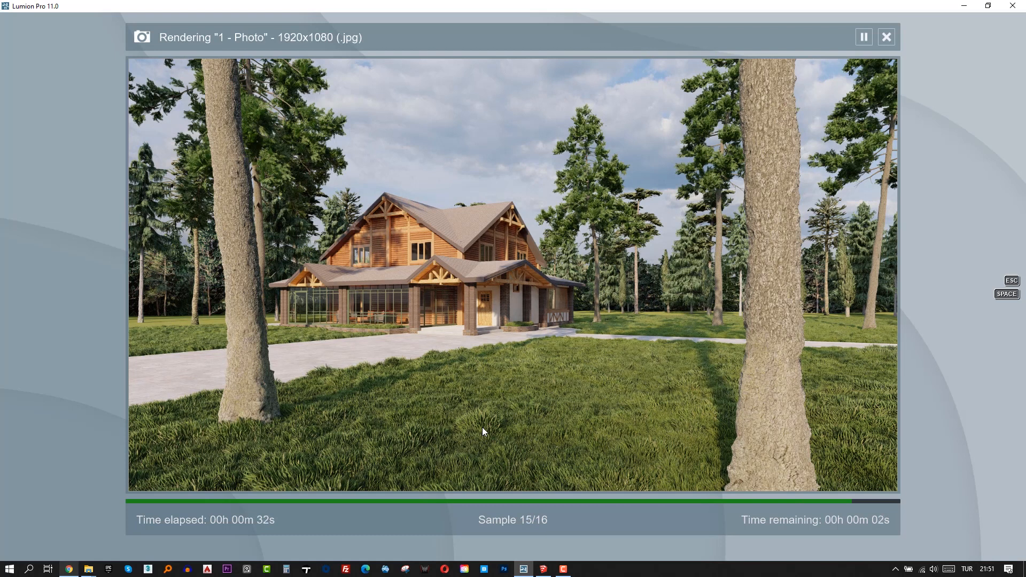
pyautogui.click(849, 478)
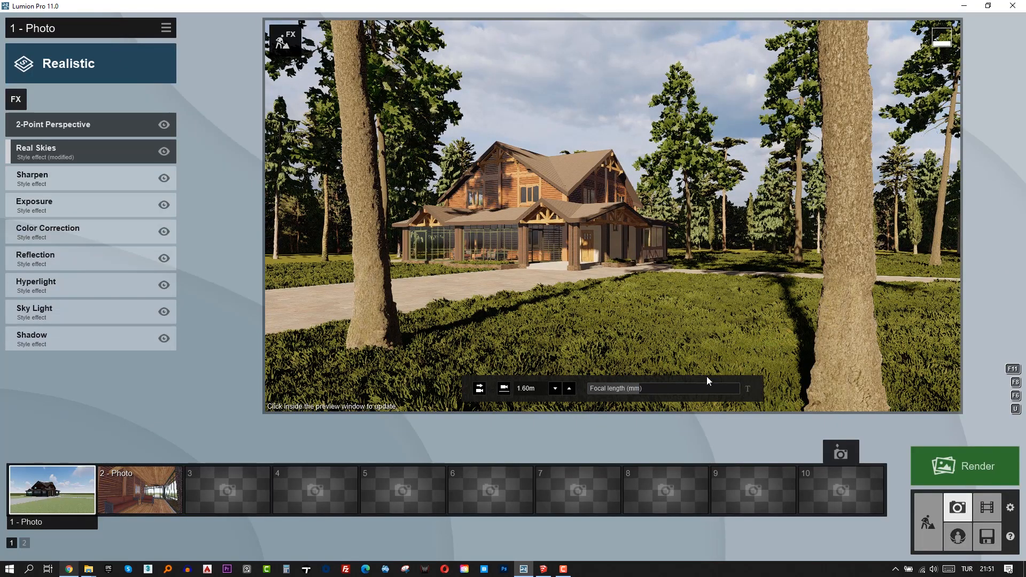
# Step: Return to build mode and place a tall fine-detail broadleaf tree at the lawn edge beside the driveway, near the entrance
pyautogui.click(929, 523)
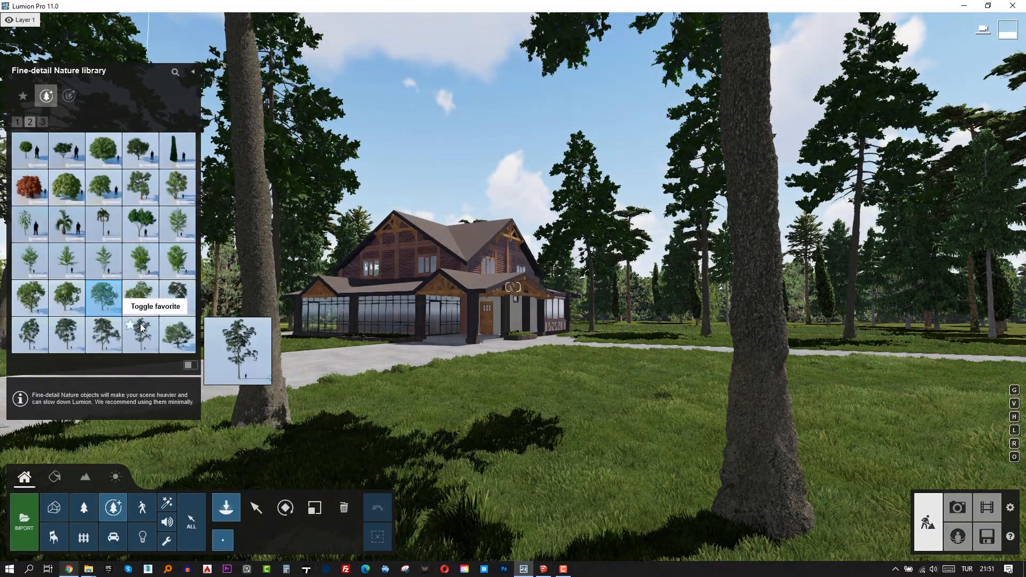
pyautogui.click(544, 353)
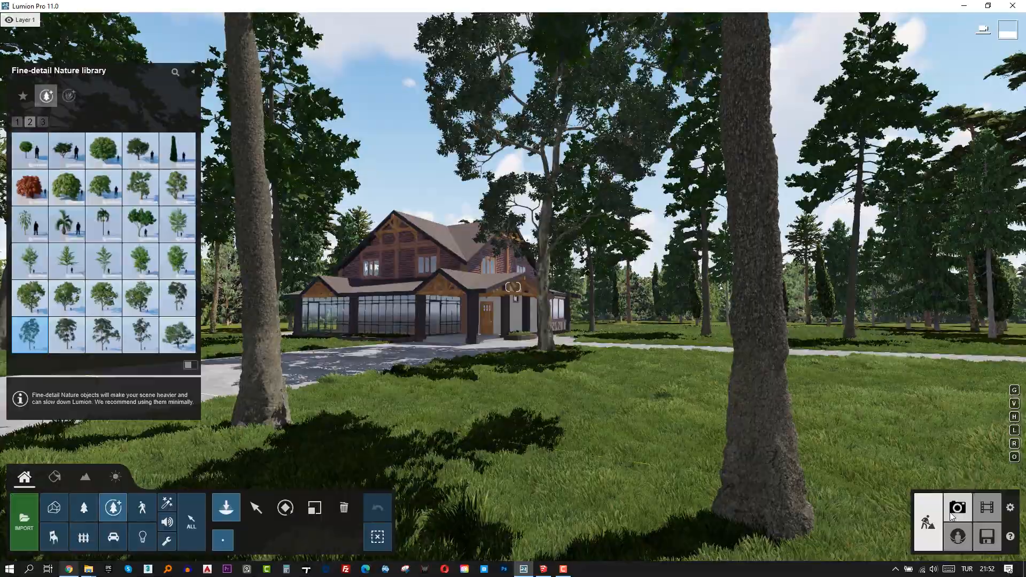
# Step: Move the camera closer along the driveway toward the house and store this view in the third photo slot
pyautogui.click(952, 512)
pyautogui.click(232, 495)
pyautogui.press('w')
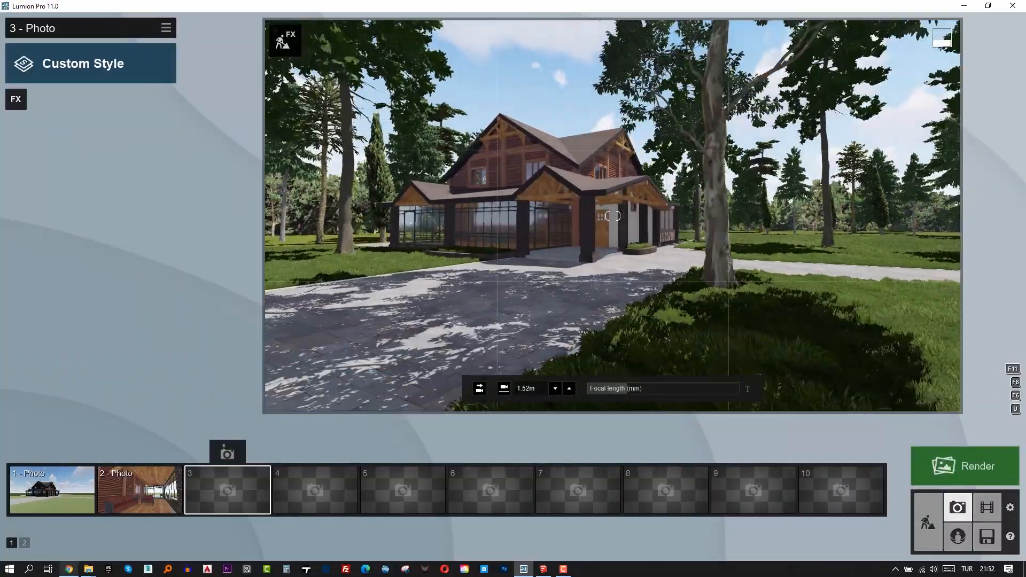
pyautogui.click(227, 454)
# Step: Apply the outdoor metal Polii Metal StainlessSteelCast 001 2K to the veranda's window frames and save the material change
pyautogui.click(929, 517)
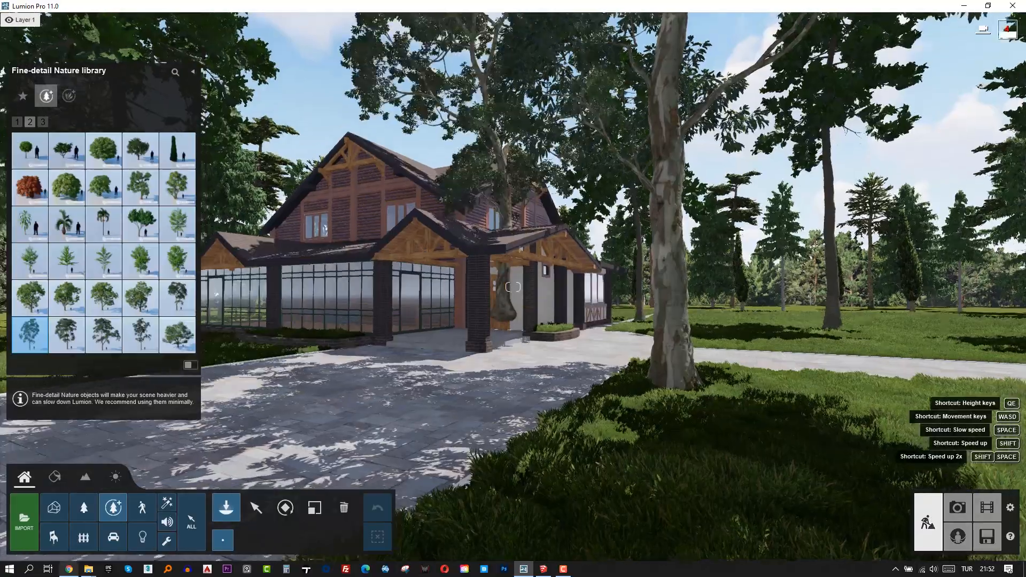
pyautogui.hotkey('shift', 'w')
pyautogui.click(55, 477)
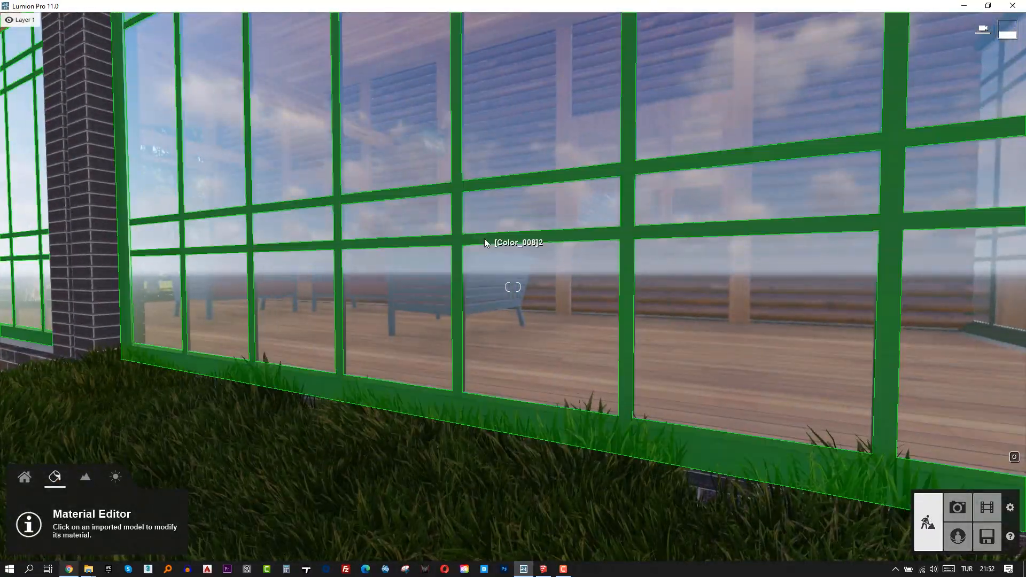
pyautogui.click(485, 238)
pyautogui.click(106, 201)
pyautogui.click(146, 233)
pyautogui.click(61, 294)
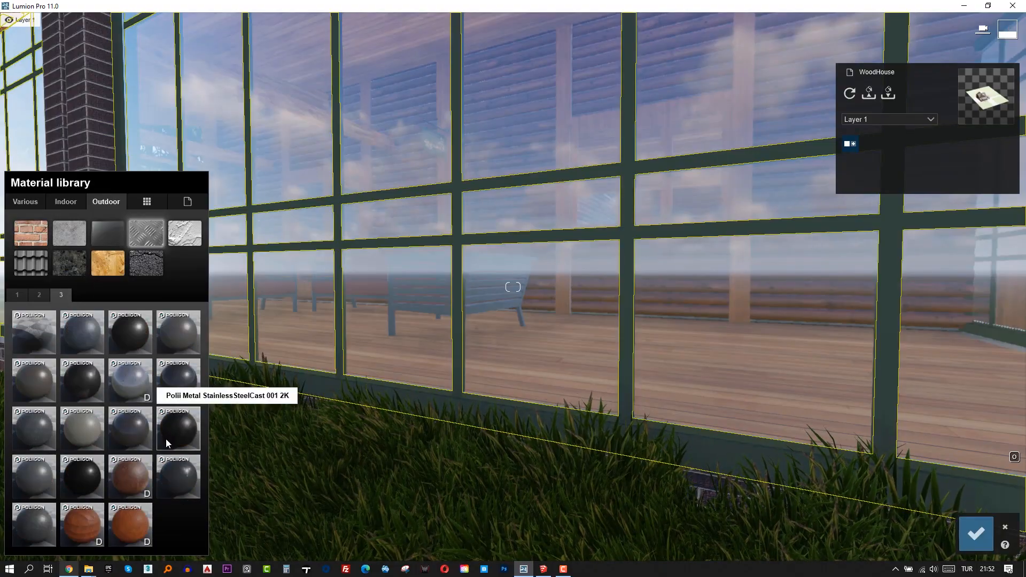
pyautogui.click(167, 438)
pyautogui.press('s')
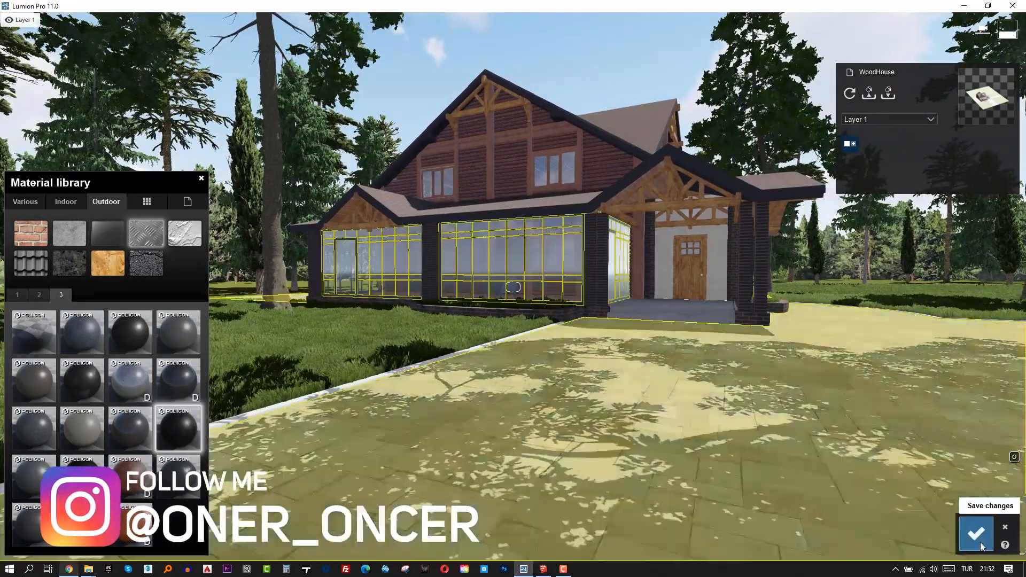
pyautogui.click(980, 542)
# Step: Copy the Realistic style effects from the first photo and paste them into the third photo
pyautogui.click(964, 511)
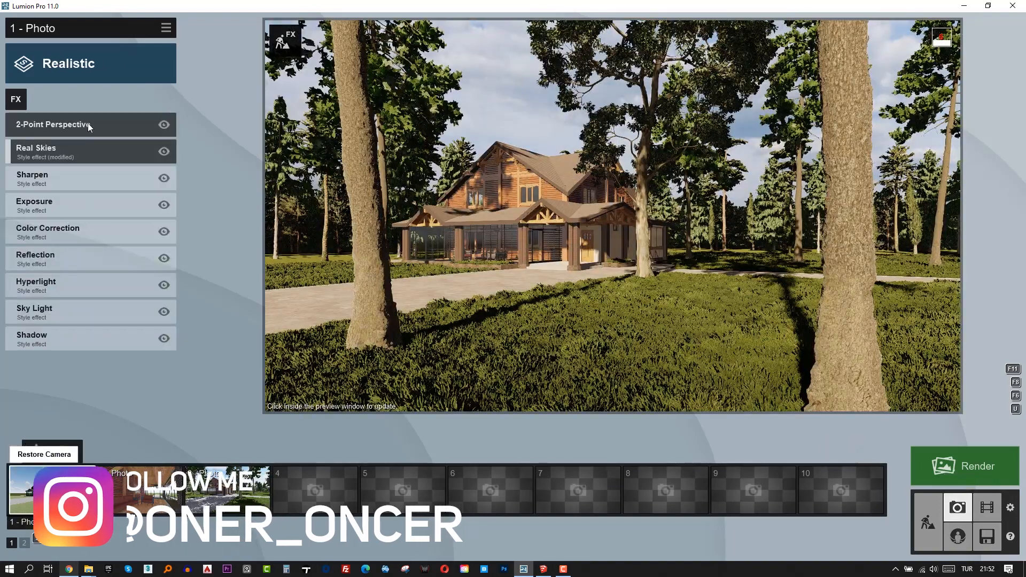
pyautogui.click(164, 28)
pyautogui.click(96, 40)
pyautogui.click(244, 492)
pyautogui.click(165, 29)
pyautogui.click(144, 31)
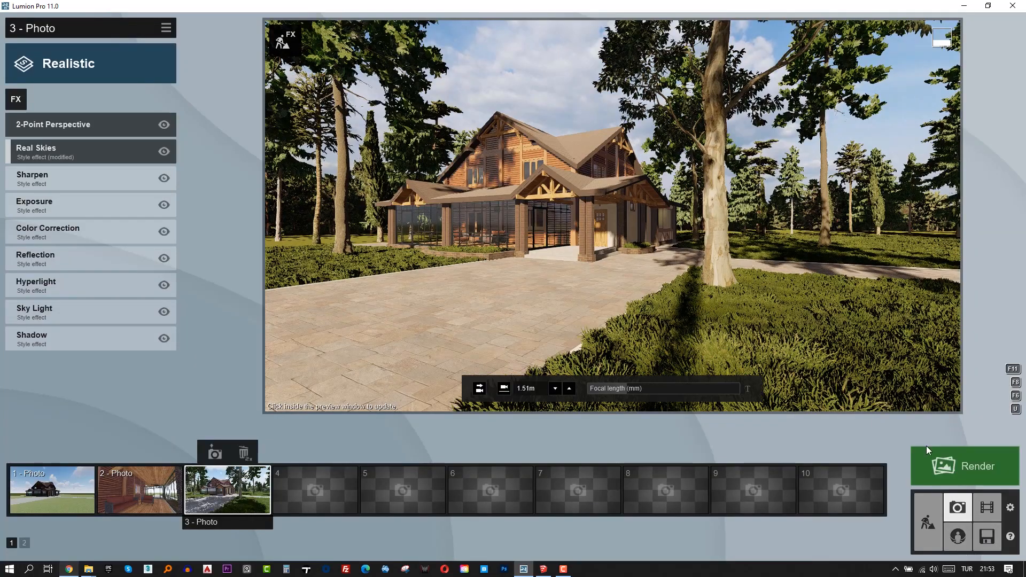
# Step: Render the third photo as a 1920x1080 JPG named 5
pyautogui.click(935, 461)
pyautogui.click(586, 430)
pyautogui.write('5')
pyautogui.press('Return')
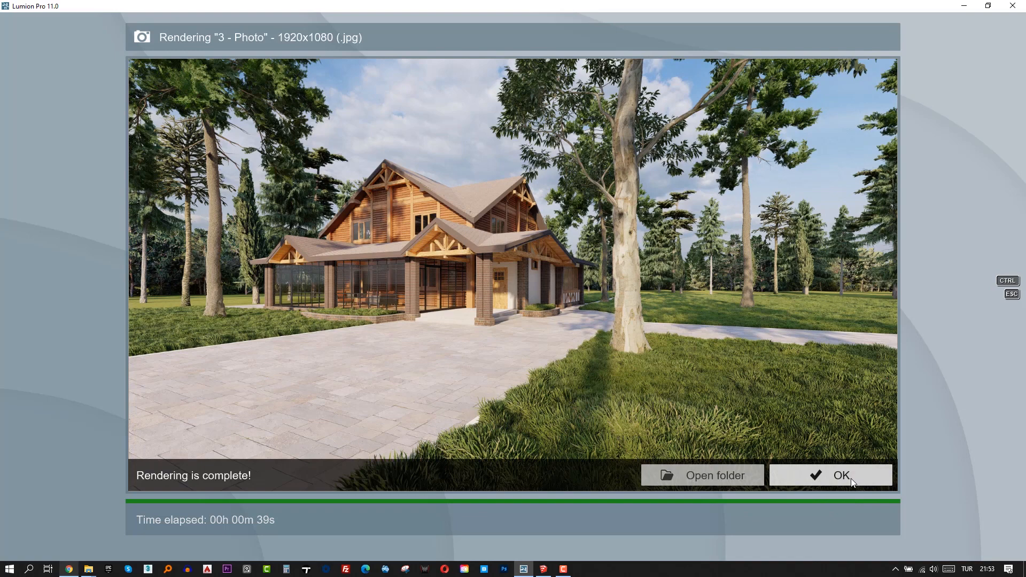
pyautogui.click(851, 481)
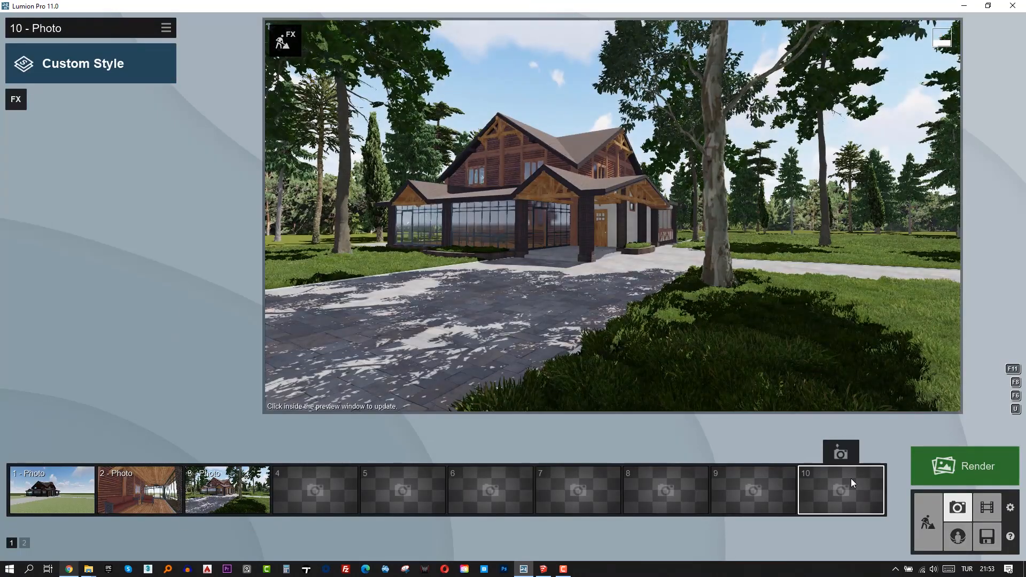
# Step: Reselect the third photo and adjust the heading of its Real Skies effect to change the sun direction
pyautogui.click(240, 480)
pyautogui.click(78, 149)
pyautogui.moveTo(120, 187)
pyautogui.mouseDown()
pyautogui.moveTo(134, 189)
pyautogui.moveTo(73, 194)
pyautogui.moveTo(102, 191)
pyautogui.mouseUp()
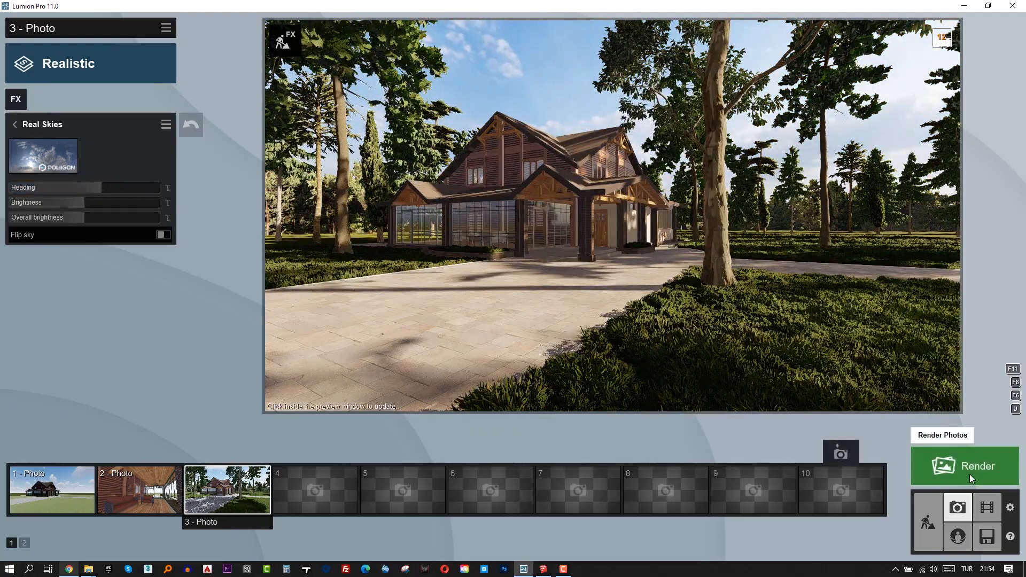
# Step: Render the third photo with the changed sky heading
pyautogui.click(969, 474)
pyautogui.click(485, 422)
pyautogui.press('Return')
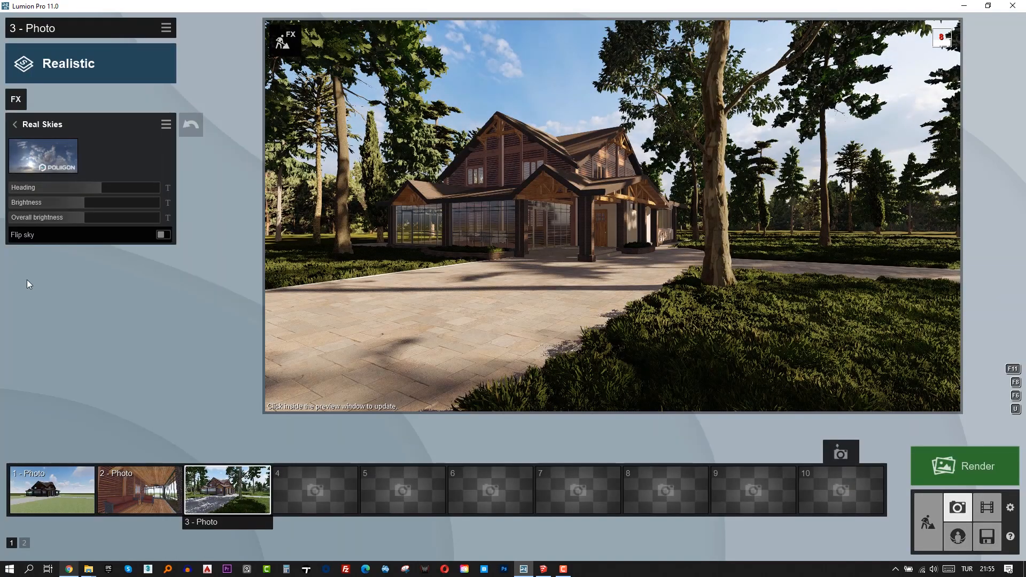
# Step: Increase the Real Skies heading and render the third photo again as a 1920x1080 JPG
pyautogui.moveTo(89, 188); pyautogui.dragTo(122, 184)
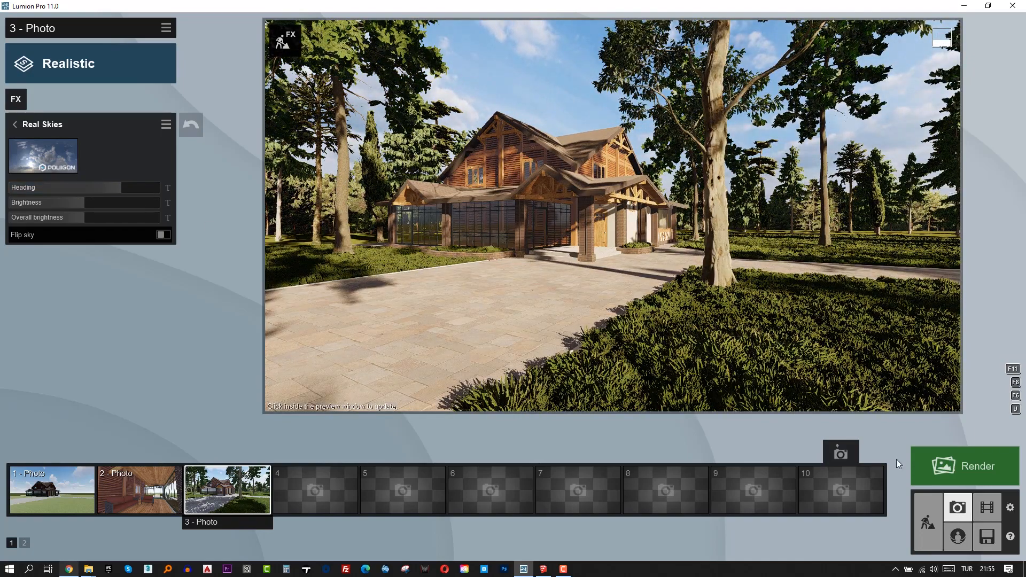
pyautogui.click(965, 467)
pyautogui.click(416, 424)
pyautogui.press('Escape')
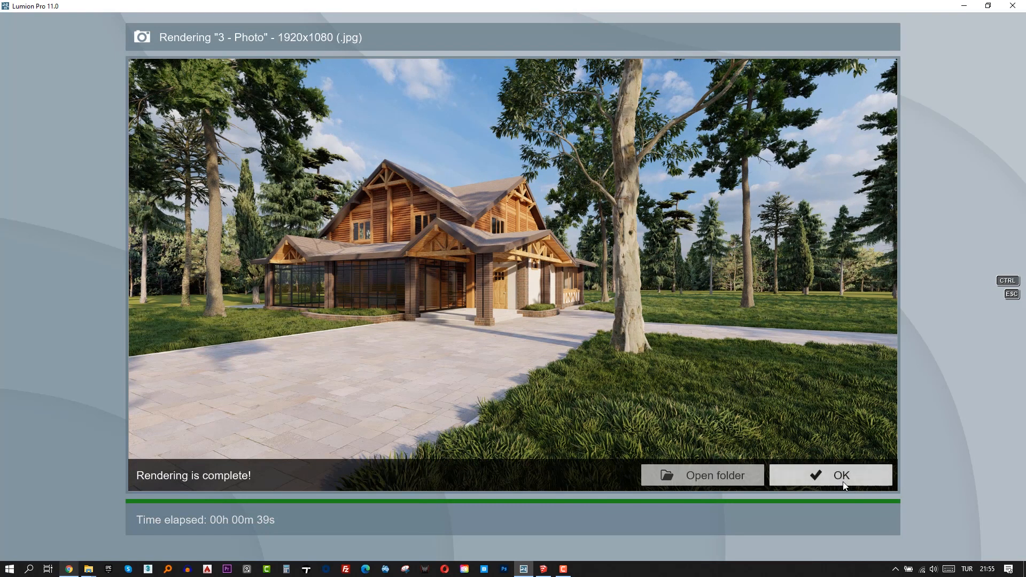
pyautogui.click(842, 476)
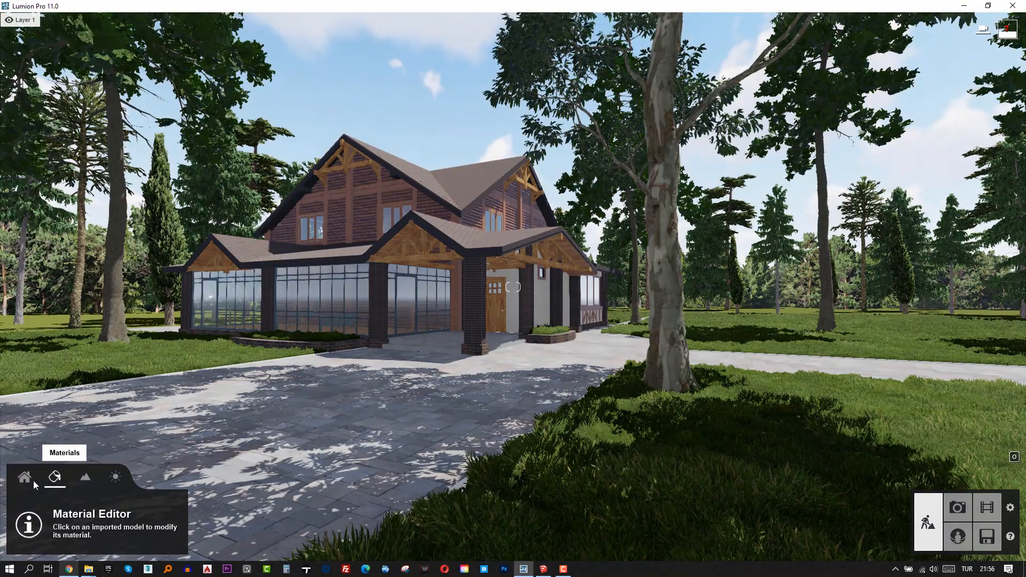
# Step: Place fern plants from the Nature library beside the large tree trunk and in the foreground grass
pyautogui.click(25, 478)
pyautogui.click(80, 506)
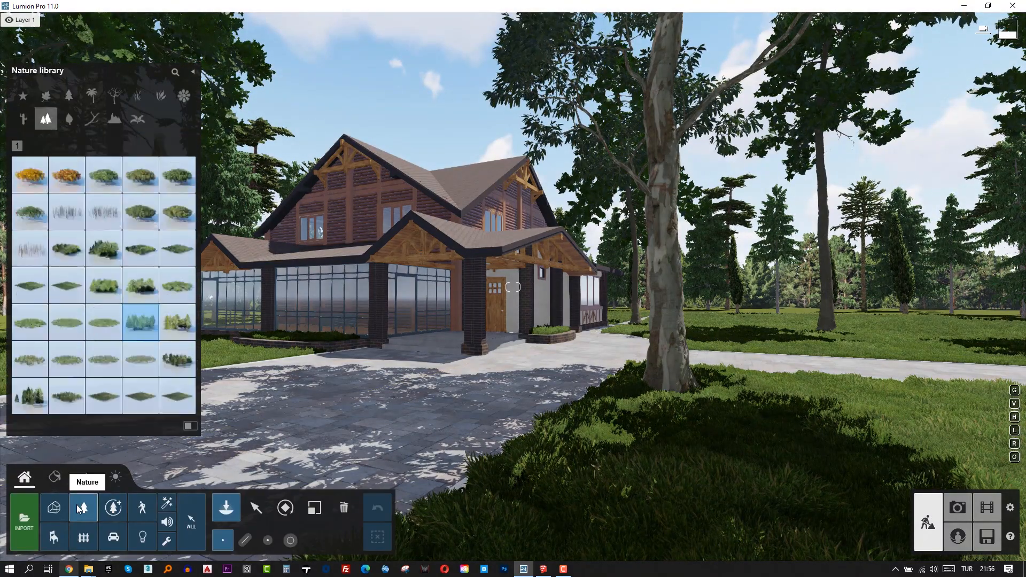
pyautogui.click(131, 122)
pyautogui.click(30, 174)
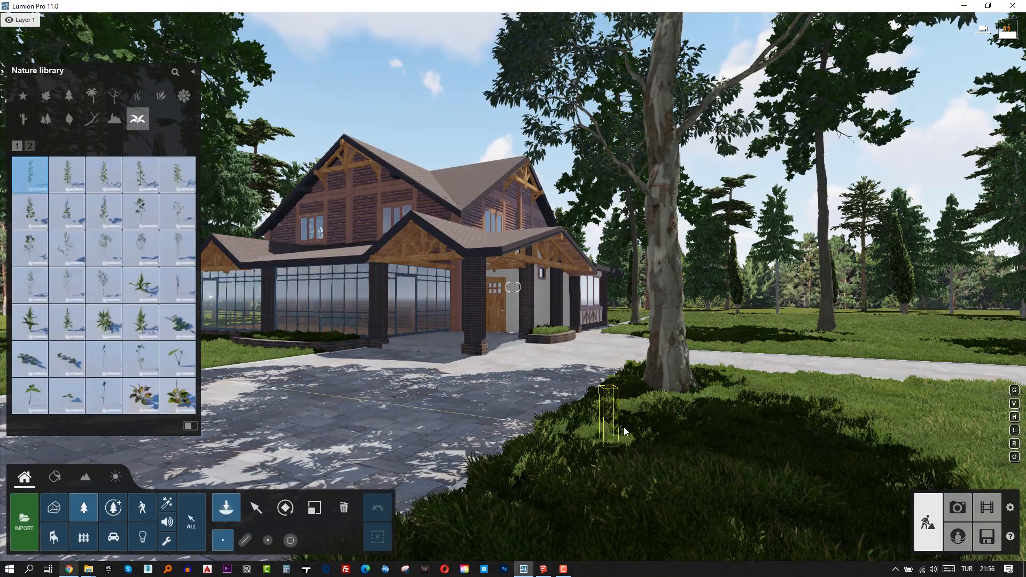
pyautogui.click(161, 96)
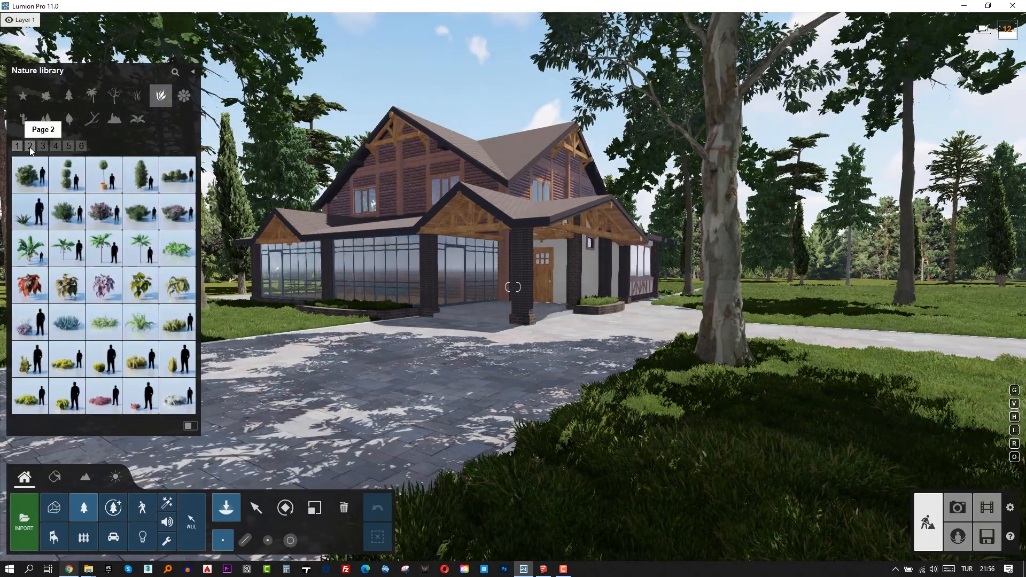
pyautogui.click(35, 148)
pyautogui.click(141, 211)
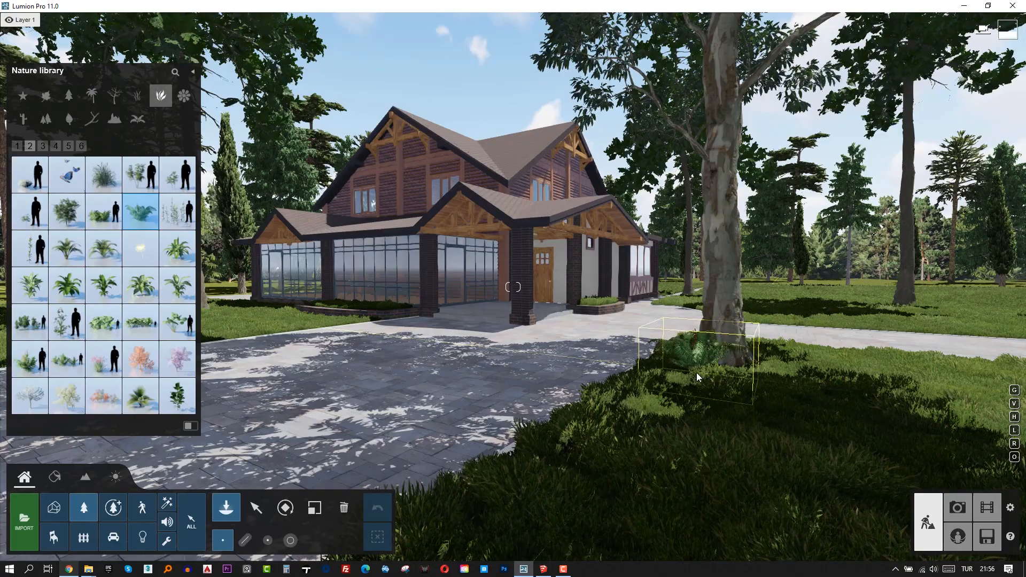
pyautogui.click(805, 490)
pyautogui.click(296, 325)
pyautogui.moveTo(297, 326); pyautogui.dragTo(245, 313, button='right')
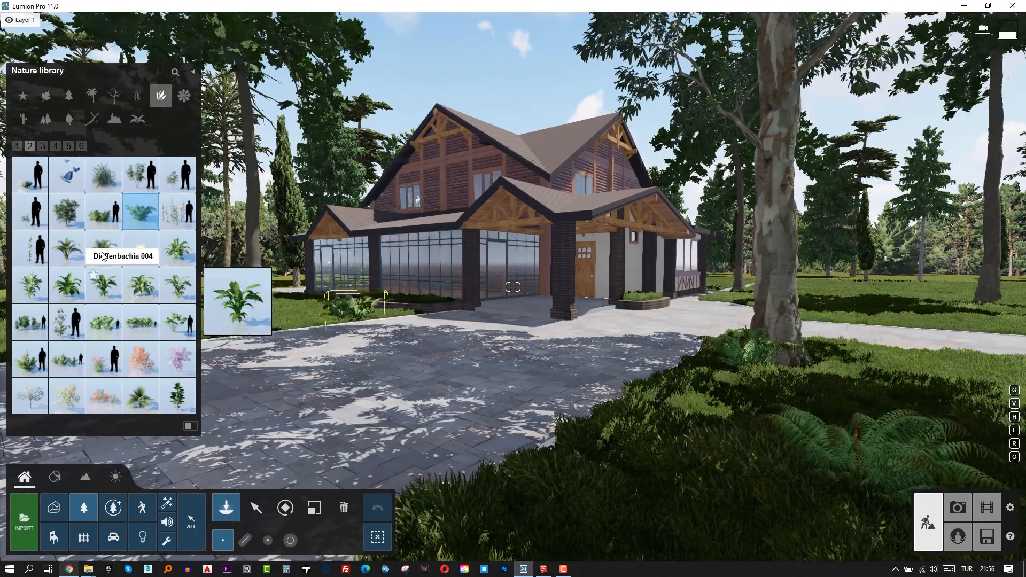
# Step: Place a low palm-like plant in the foreground grass at the driveway's edge
pyautogui.click(103, 247)
pyautogui.click(604, 515)
pyautogui.moveTo(403, 313); pyautogui.dragTo(384, 318, button='right')
# Step: Plant False Yucca on both sides of the fern by the glazed facade and reduce the size of the larger one
pyautogui.click(104, 359)
pyautogui.click(437, 296)
pyautogui.moveTo(438, 296); pyautogui.dragTo(428, 356, button='right')
pyautogui.press('w')
pyautogui.press('q')
pyautogui.click(643, 346)
pyautogui.click(536, 347)
pyautogui.click(314, 508)
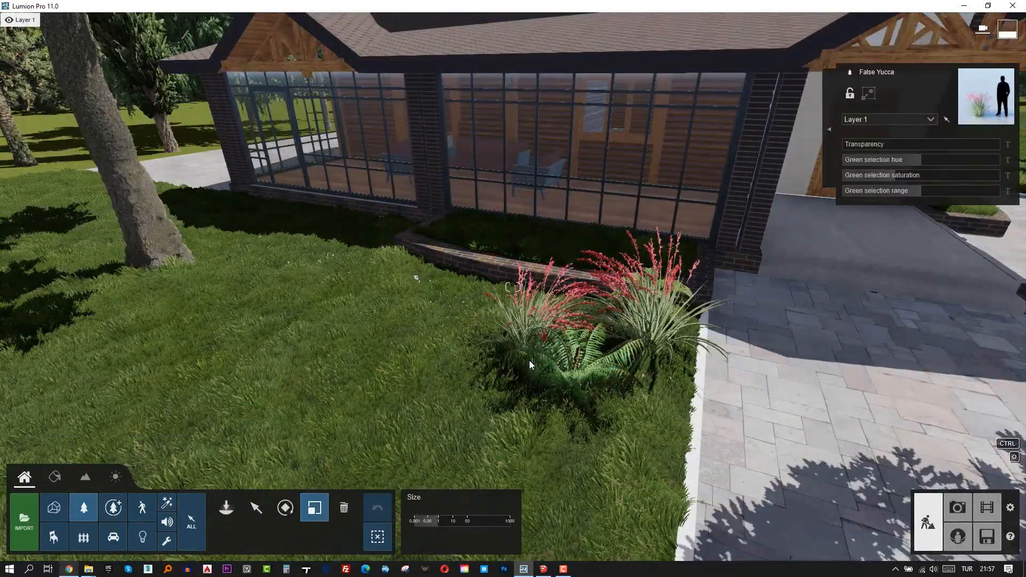
pyautogui.moveTo(649, 316); pyautogui.dragTo(639, 356)
# Step: Add an orange-leaved shrub between the False Yucca plants
pyautogui.click(226, 517)
pyautogui.click(142, 361)
pyautogui.click(599, 333)
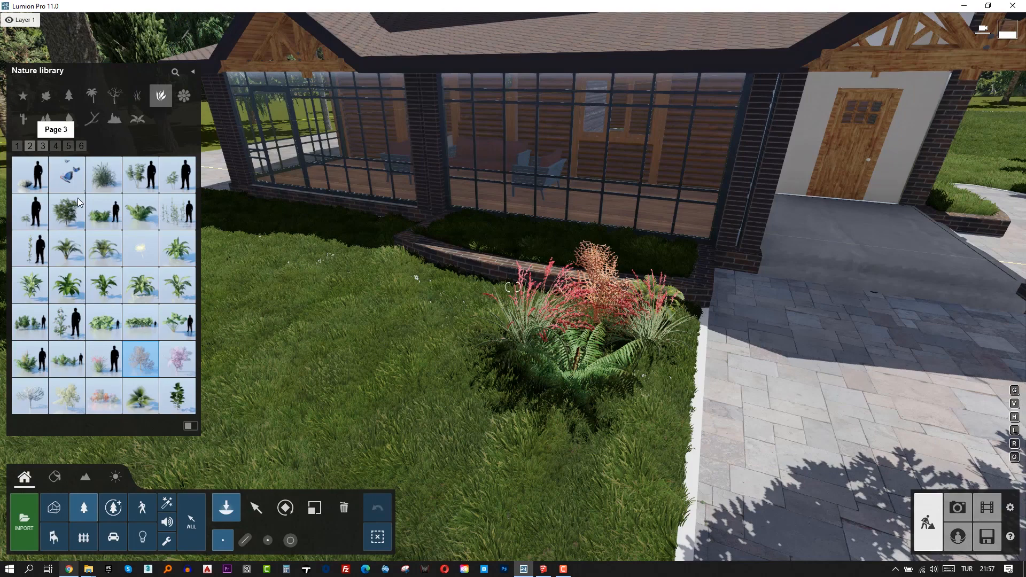
# Step: Place a Buxus 005 in the brick planter in front of the windows and adjust its size
pyautogui.click(43, 146)
pyautogui.moveTo(388, 284); pyautogui.dragTo(256, 302, button='right')
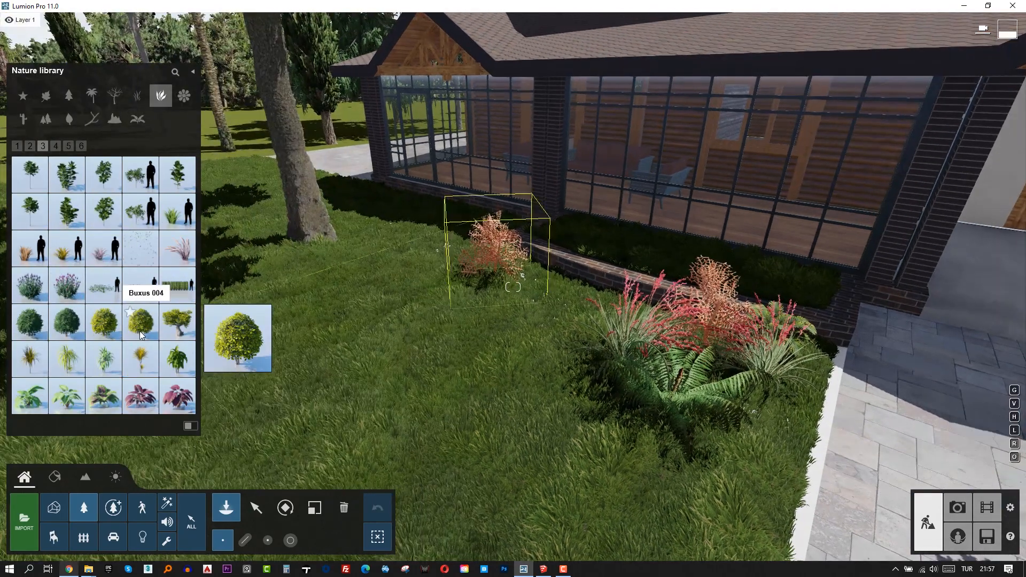
pyautogui.click(804, 295)
pyautogui.click(314, 508)
pyautogui.moveTo(810, 291); pyautogui.dragTo(821, 264)
pyautogui.moveTo(822, 265); pyautogui.dragTo(599, 240, button='right')
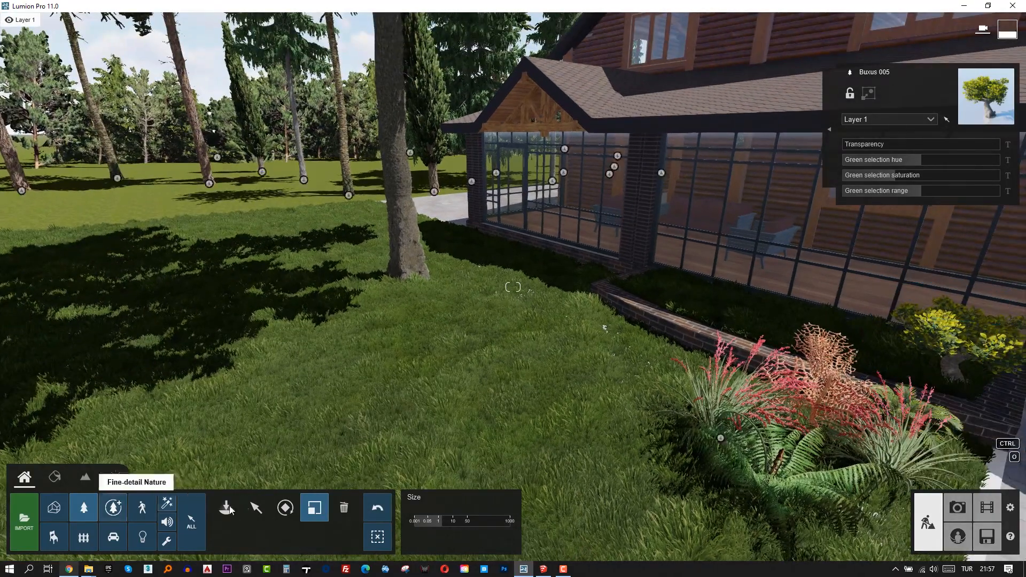
# Step: Plant a FicusLyrata 002 on the lawn near the end of the planter and enlarge it
pyautogui.click(228, 508)
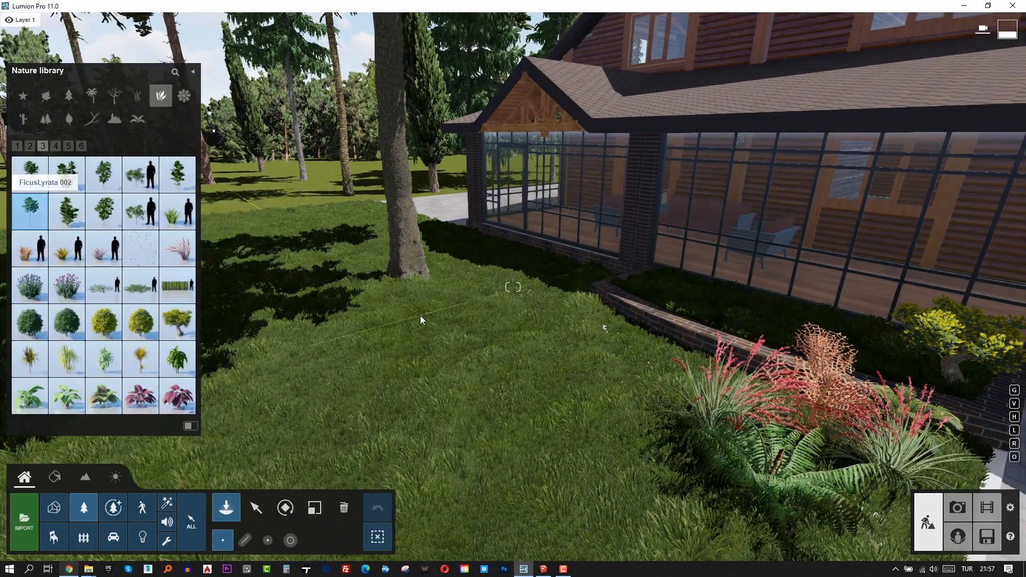
pyautogui.click(510, 363)
pyautogui.moveTo(604, 326); pyautogui.dragTo(415, 381, button='right')
pyautogui.click(315, 508)
pyautogui.moveTo(671, 354); pyautogui.dragTo(680, 295)
# Step: Place two tall ivy-like shrubs on the lawn behind the tree at the house's far corner
pyautogui.click(227, 507)
pyautogui.press('s')
pyautogui.moveTo(268, 385); pyautogui.dragTo(406, 348, button='right')
pyautogui.click(55, 146)
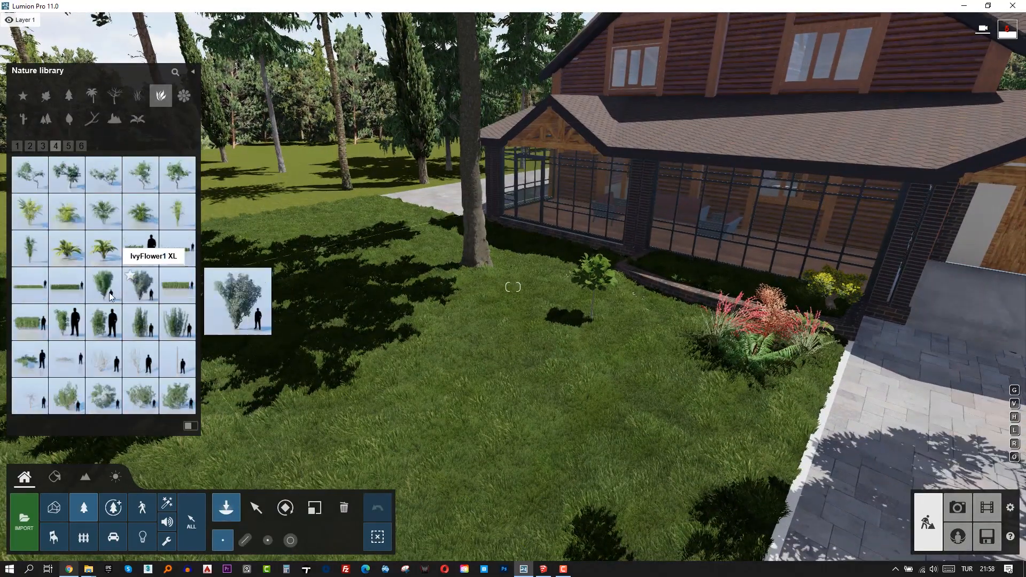
pyautogui.click(103, 285)
pyautogui.click(379, 202)
pyautogui.click(458, 234)
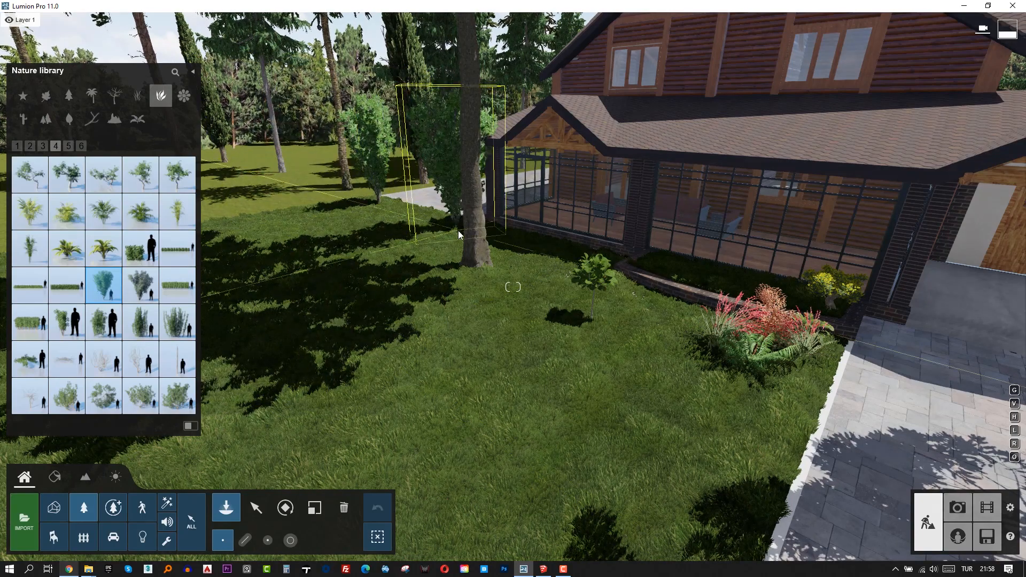
pyautogui.moveTo(458, 230); pyautogui.dragTo(374, 214, button='right')
# Step: Plant a row of tall leafy bushes along the far edge of the lawn beside the house
pyautogui.click(68, 146)
pyautogui.click(56, 146)
pyautogui.click(178, 396)
pyautogui.click(490, 182)
pyautogui.click(428, 186)
pyautogui.click(327, 195)
pyautogui.moveTo(327, 195); pyautogui.dragTo(451, 188, button='right')
pyautogui.click(386, 188)
# Step: Place more of the same tall bushes around the trees on the lawn across the paved path
pyautogui.moveTo(714, 177); pyautogui.dragTo(661, 142, button='right')
pyautogui.press('s')
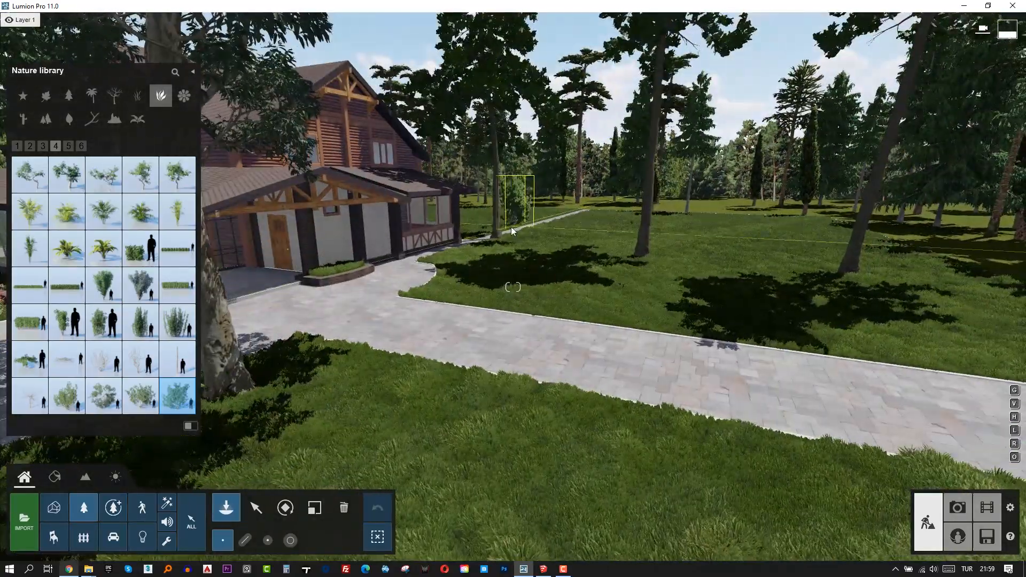
pyautogui.click(610, 249)
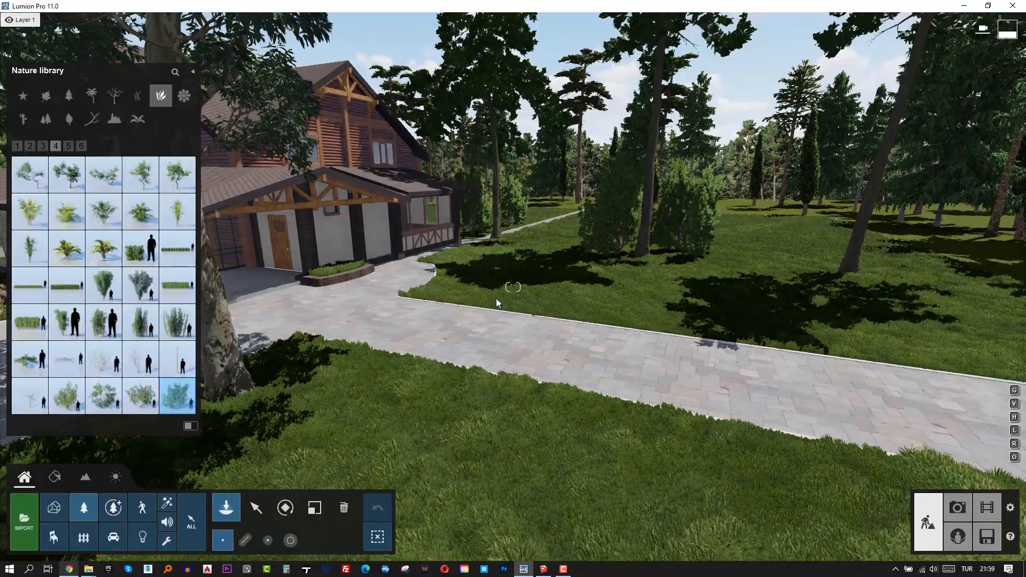
pyautogui.press('s')
pyautogui.press('a')
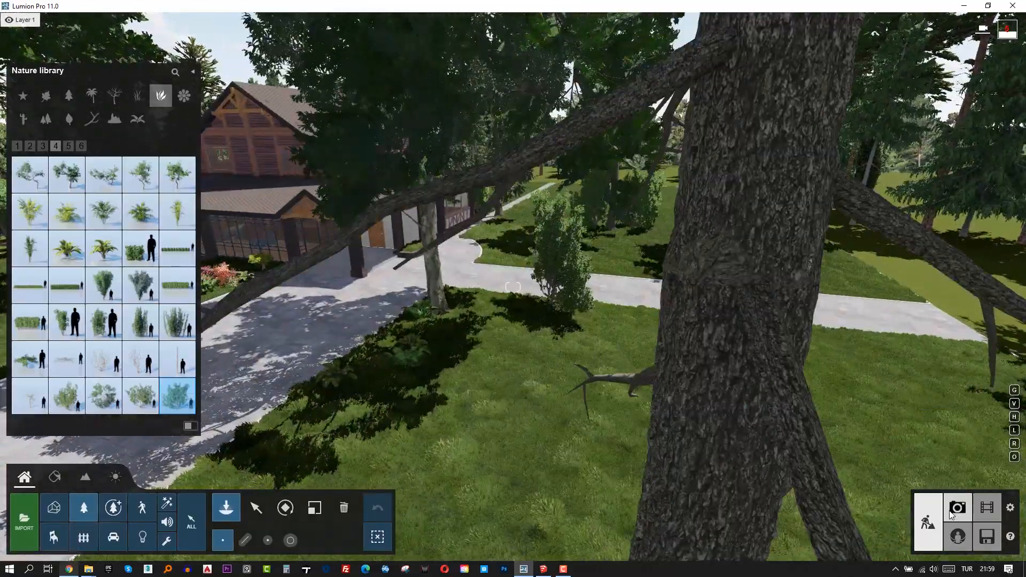
# Step: Restore the third photo's camera and record a new movie clip with two low camera keyframes moving past the foreground plants
pyautogui.click(951, 514)
pyautogui.click(258, 486)
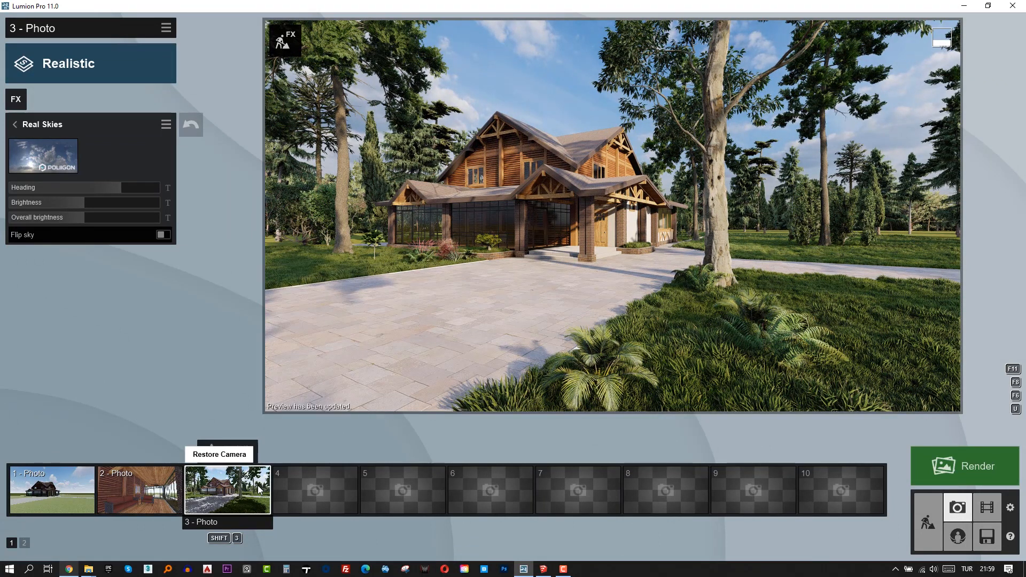
pyautogui.click(983, 511)
pyautogui.click(108, 359)
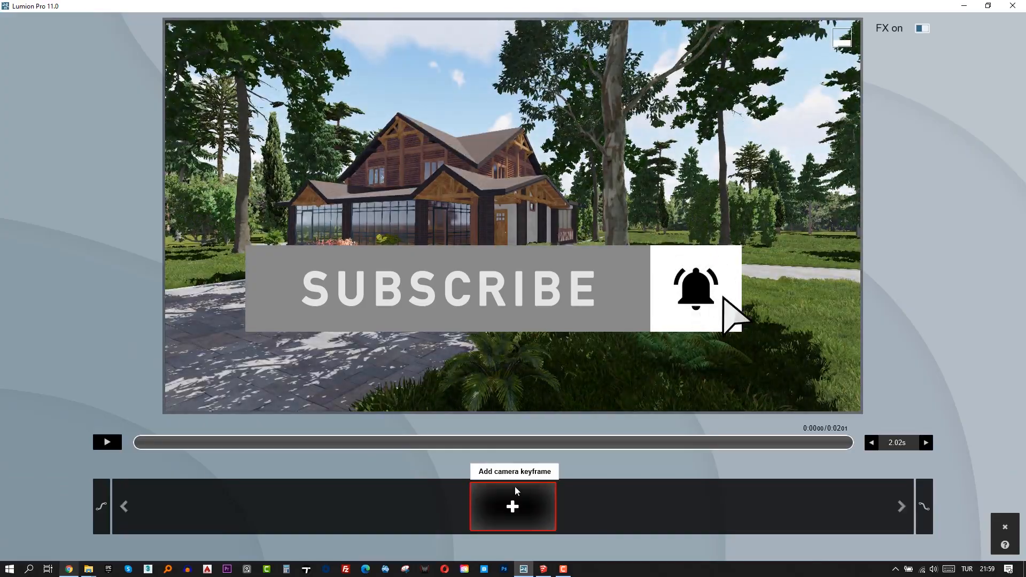
pyautogui.press('e')
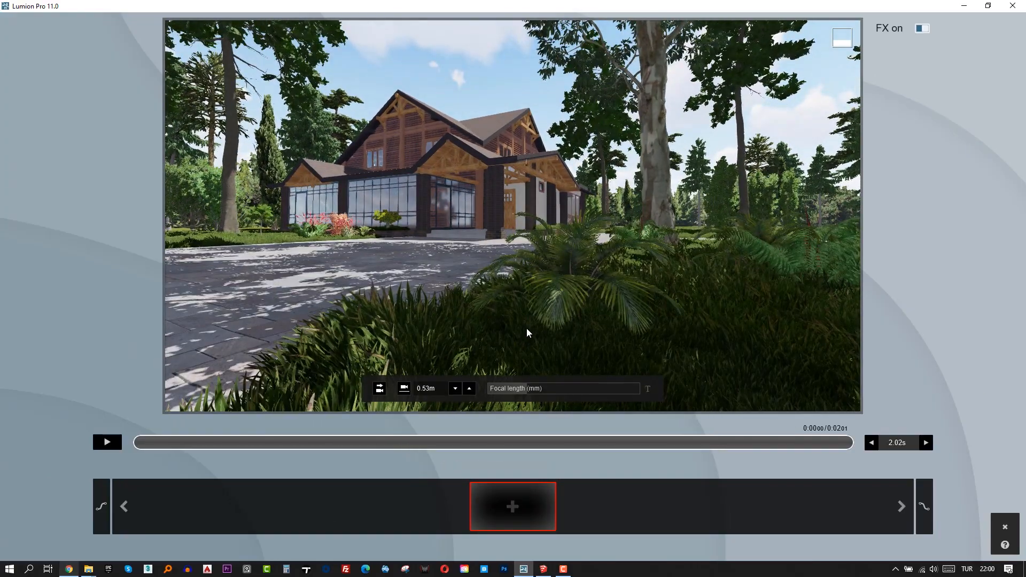
pyautogui.click(521, 499)
pyautogui.press('d')
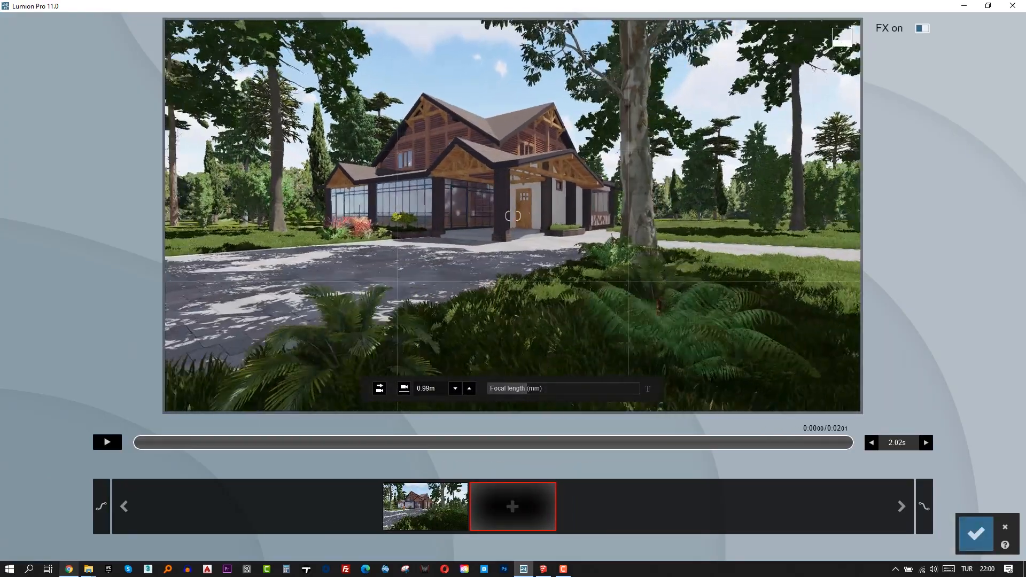
pyautogui.click(525, 515)
pyautogui.click(303, 524)
# Step: Switch the clip's start to linear motion, lengthen the clip to 10.42 s, preview it and save it
pyautogui.click(107, 442)
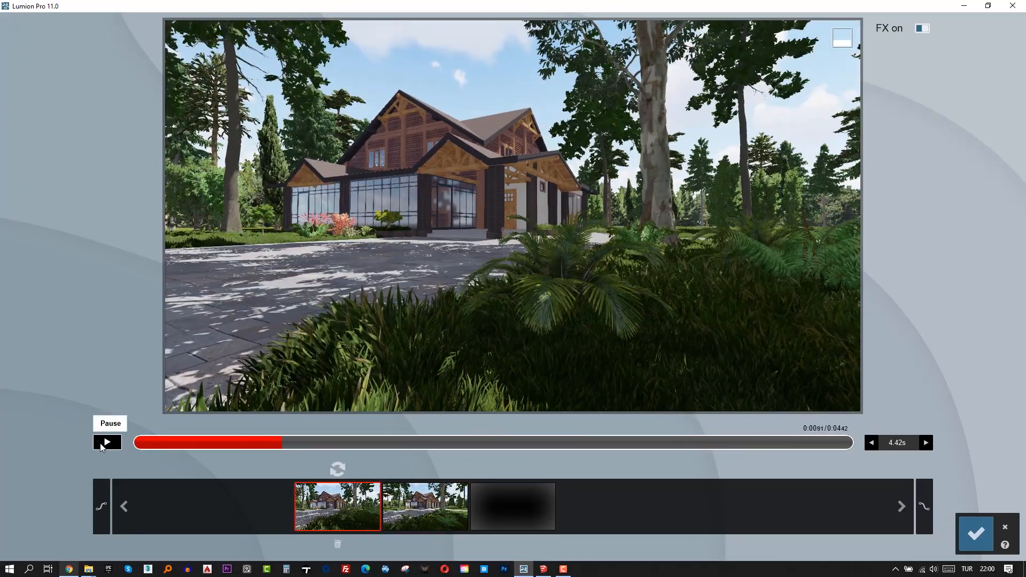
pyautogui.click(102, 506)
pyautogui.click(106, 443)
pyautogui.click(109, 443)
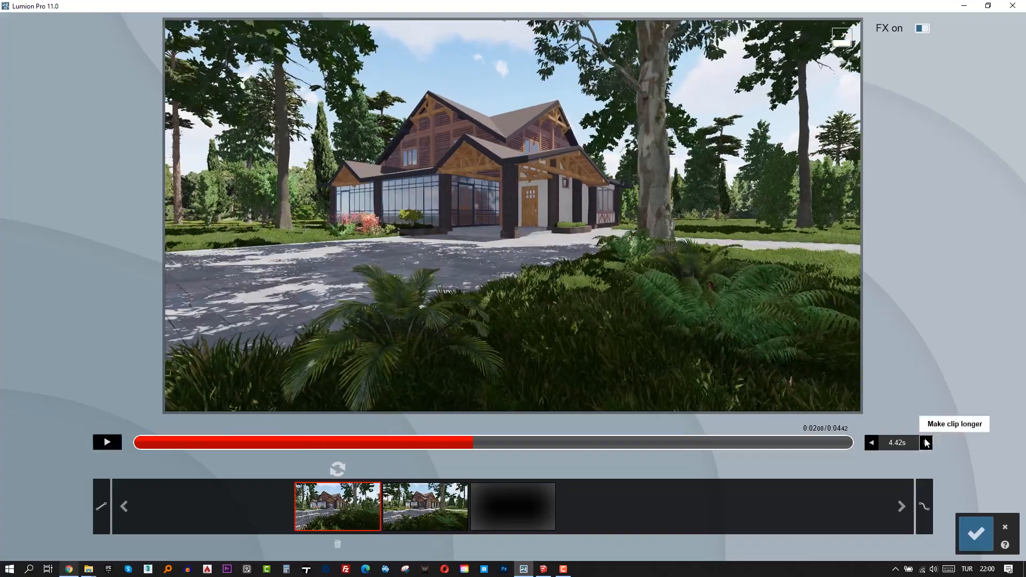
pyautogui.click(926, 443)
pyautogui.click(110, 444)
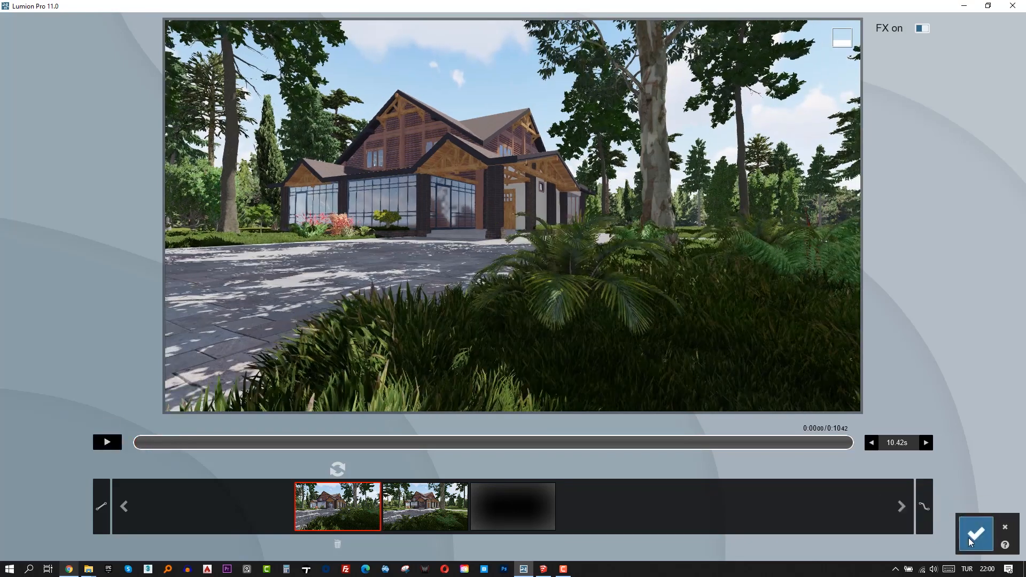
pyautogui.click(977, 533)
# Step: Place a large fern from the second page of the Fine-detail Nature library in the foreground grass in front of the house
pyautogui.click(933, 516)
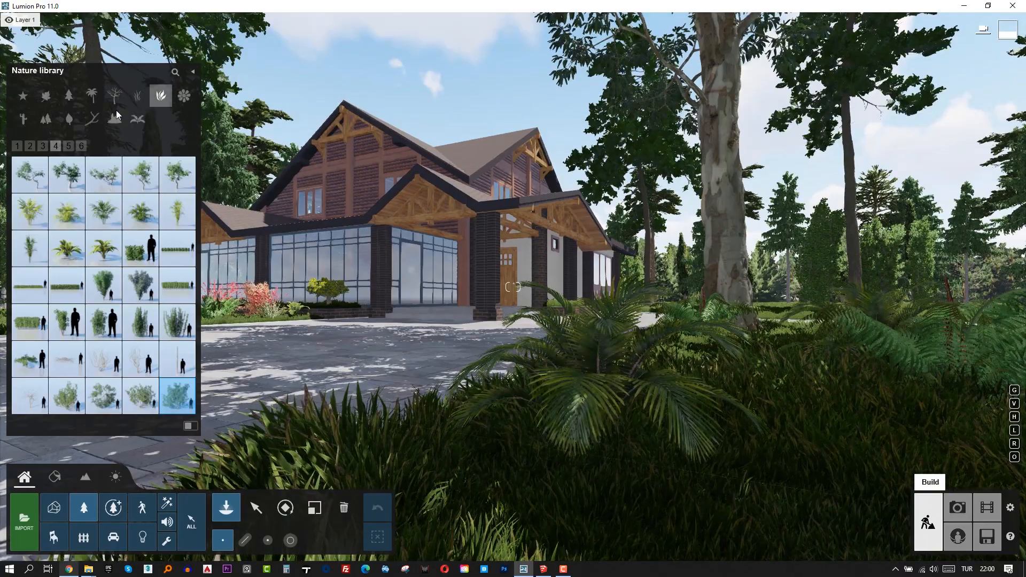
pyautogui.click(113, 508)
pyautogui.click(66, 99)
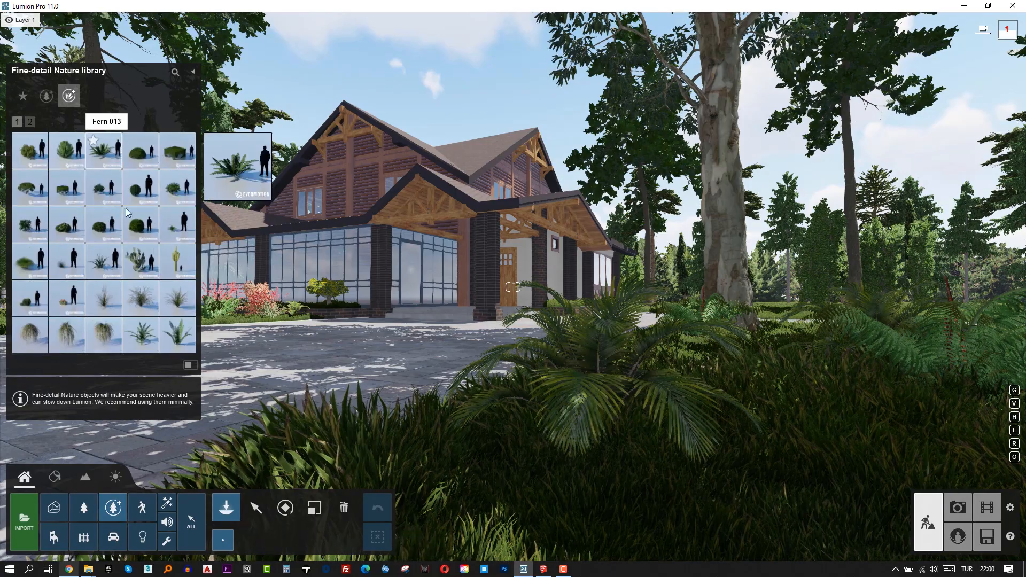
pyautogui.click(141, 334)
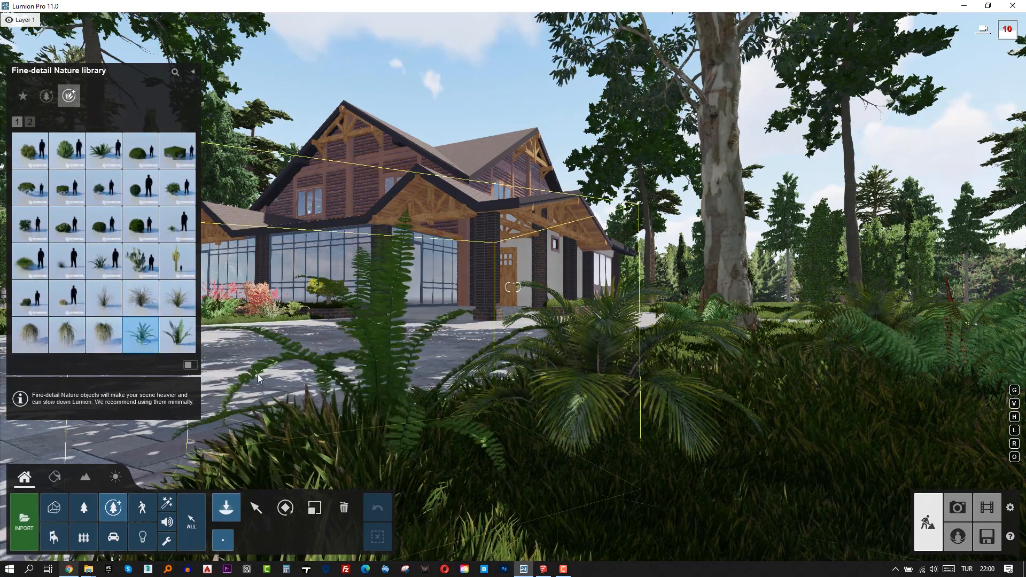
pyautogui.click(29, 122)
pyautogui.click(66, 225)
pyautogui.click(418, 479)
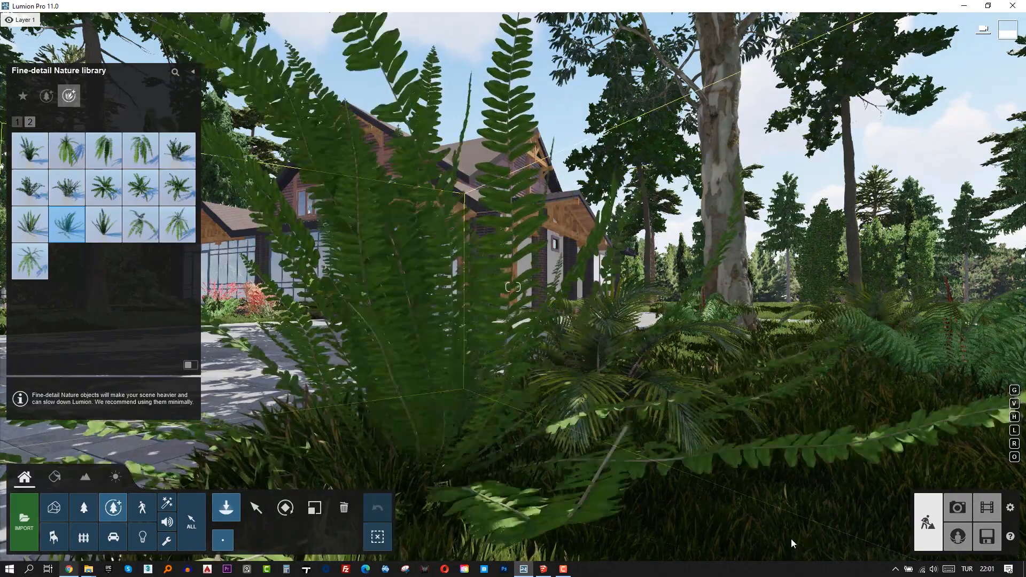
# Step: Check the new foreground fern in the third photo and play back the movie clip
pyautogui.click(957, 509)
pyautogui.click(227, 489)
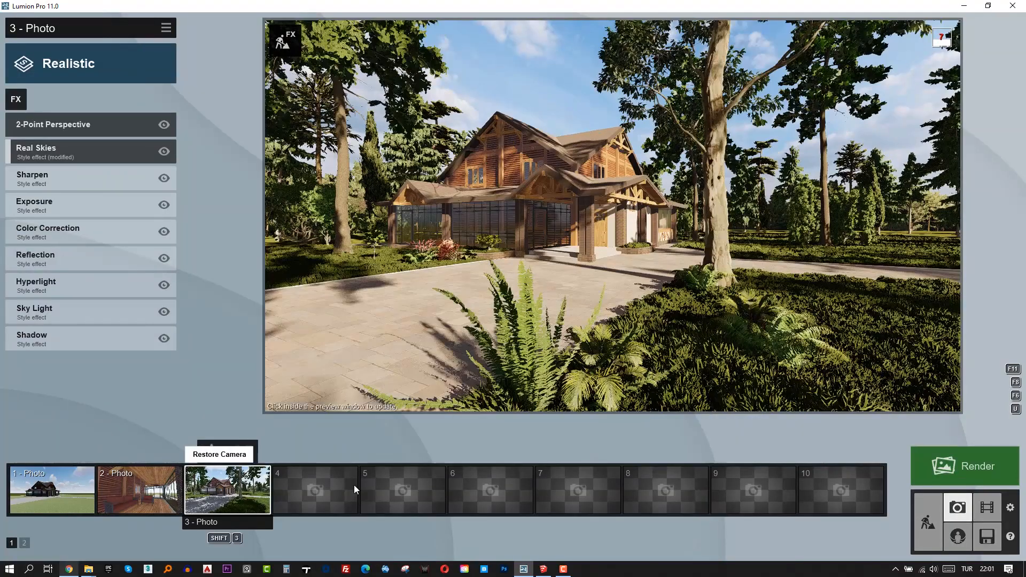
pyautogui.click(987, 507)
pyautogui.click(104, 510)
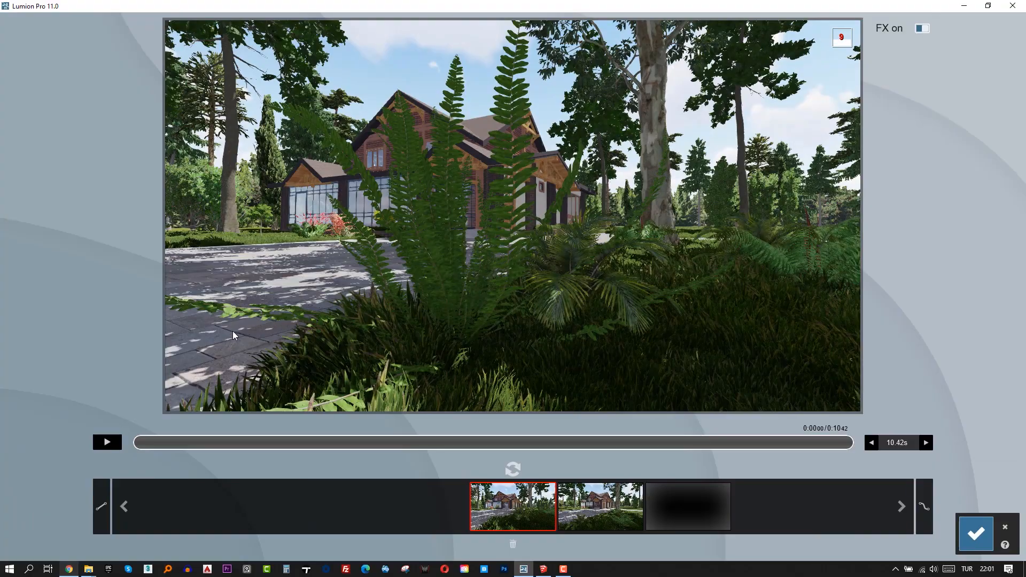
pyautogui.click(976, 534)
pyautogui.click(23, 443)
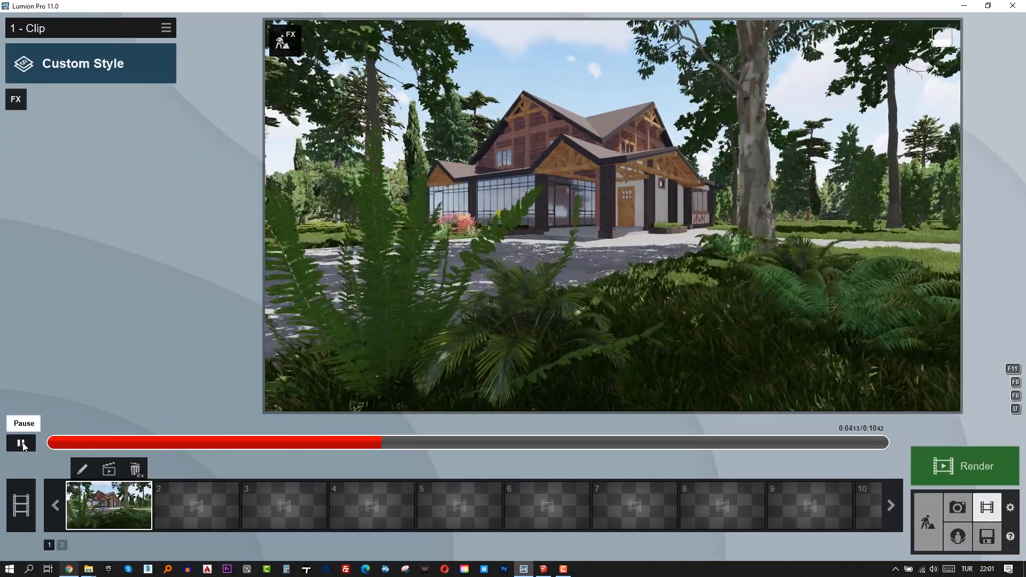
pyautogui.click(22, 443)
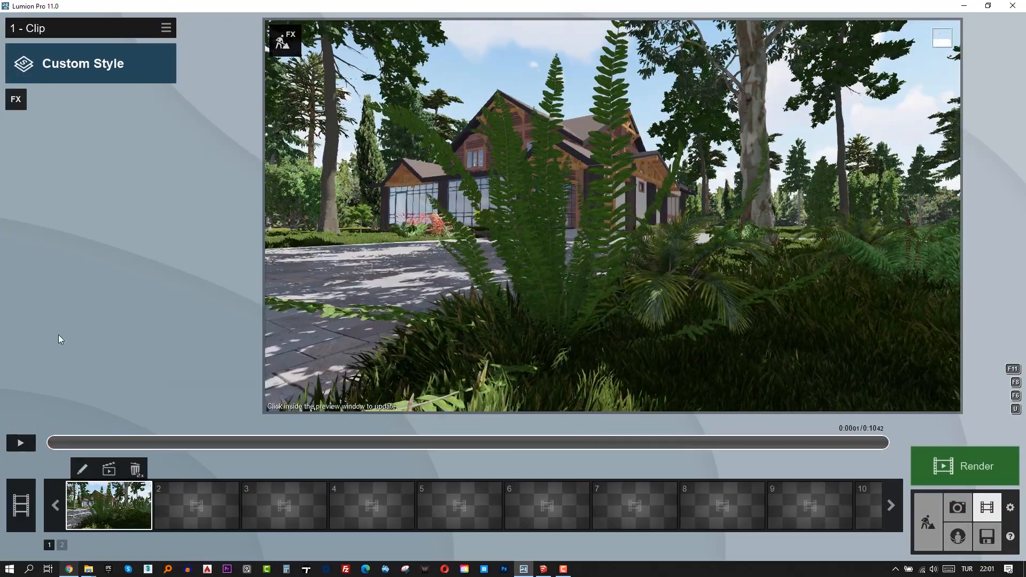
# Step: Apply the Realistic style to the clip and increase its Real Skies heading
pyautogui.click(80, 63)
pyautogui.click(519, 201)
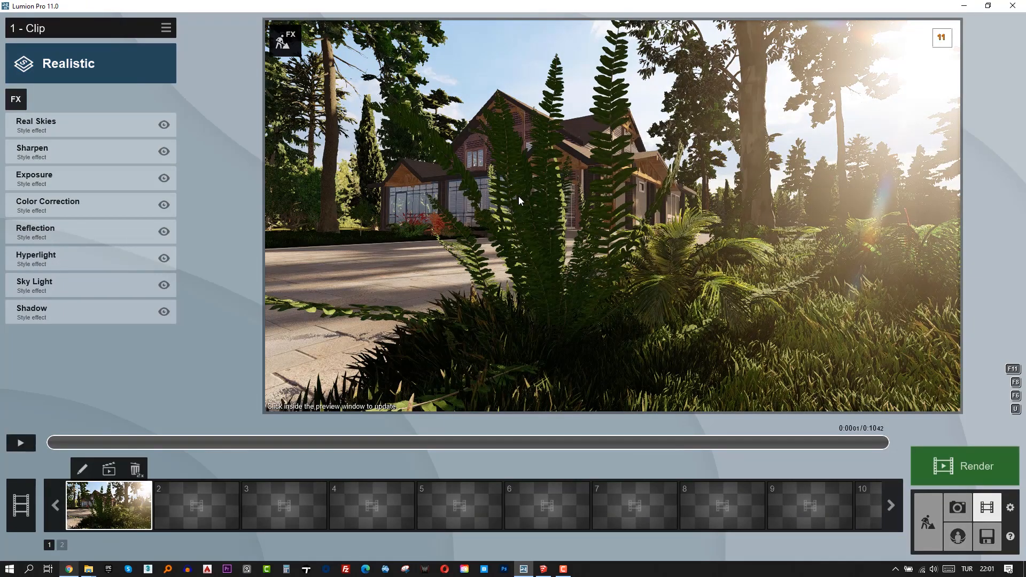
pyautogui.click(69, 125)
pyautogui.moveTo(69, 188); pyautogui.dragTo(133, 186)
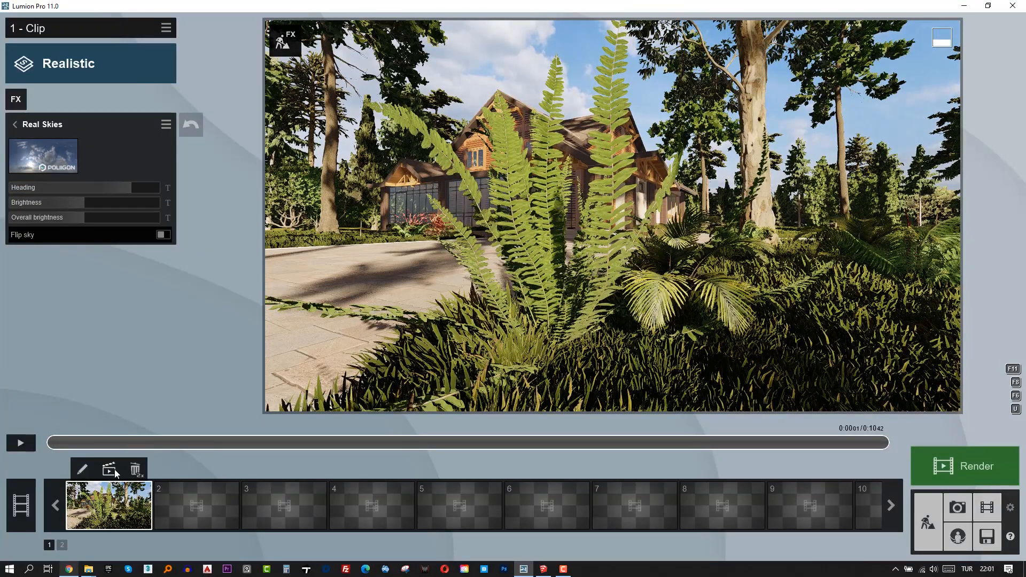
# Step: Render the clip's current frame as a 1920x1080 JPG and close the finished render
pyautogui.click(110, 470)
pyautogui.click(351, 120)
pyautogui.click(397, 408)
pyautogui.press('Escape')
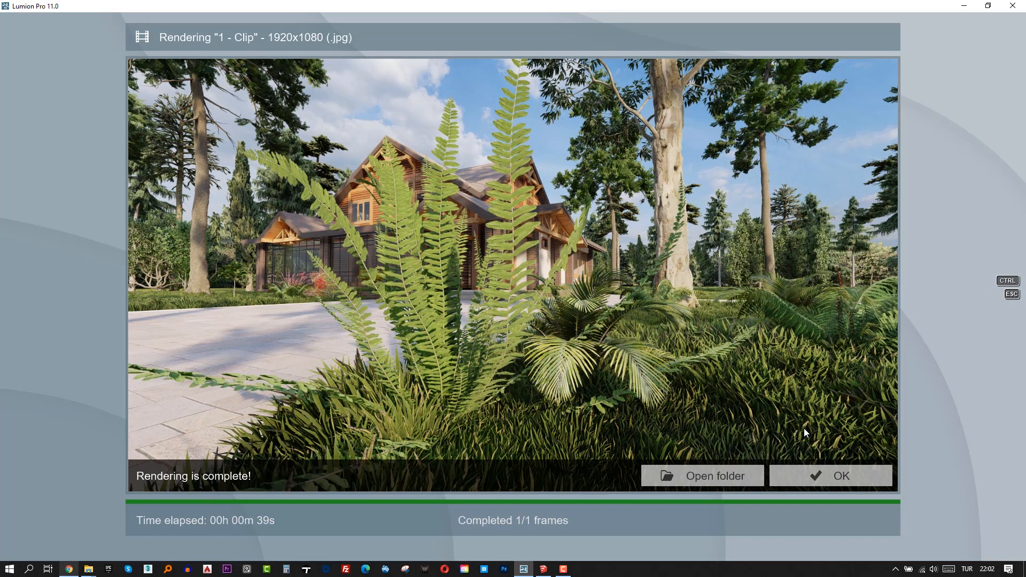
pyautogui.click(814, 474)
# Step: Lower the clip's Real Skies heading and render the current frame again at 1920x1080
pyautogui.moveTo(119, 193); pyautogui.dragTo(101, 196)
pyautogui.click(109, 471)
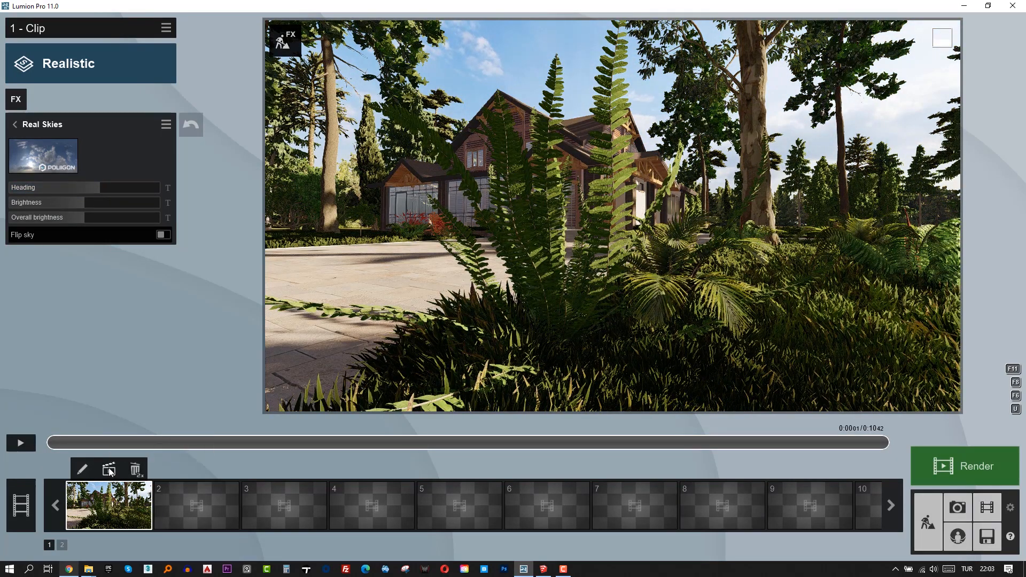
pyautogui.click(406, 410)
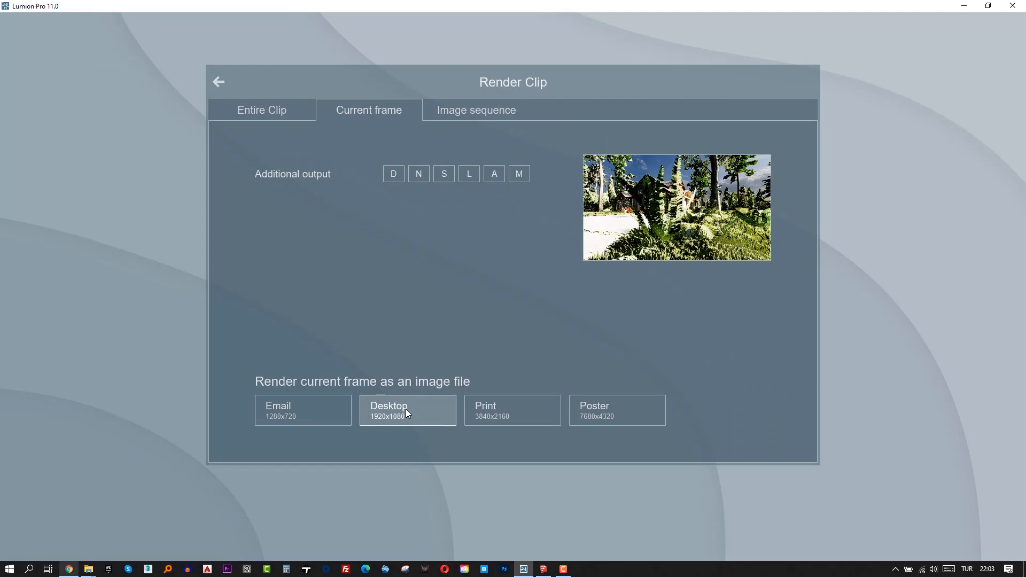